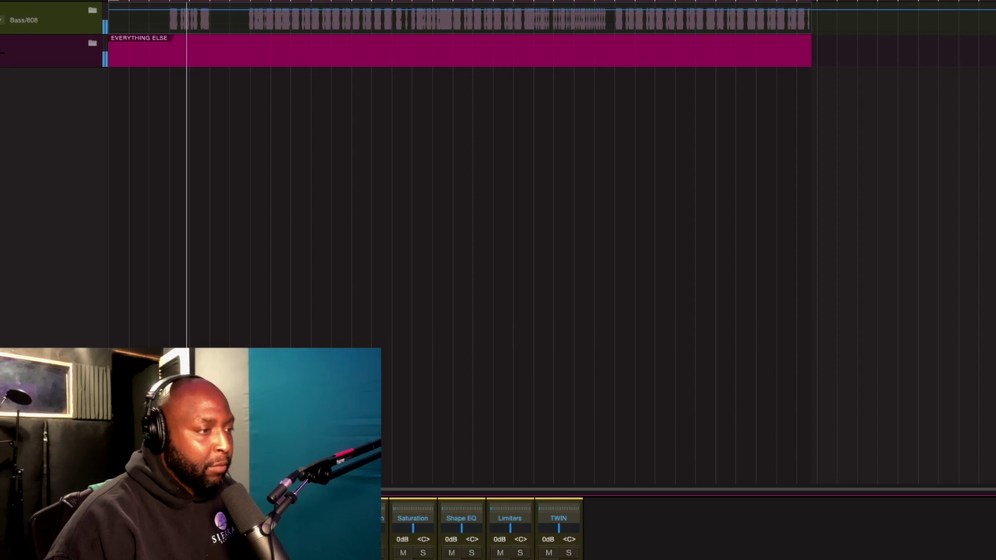
- Play through the mix, then bring the Instruments bus Trackspacer 2.5 window up into view
key("space")
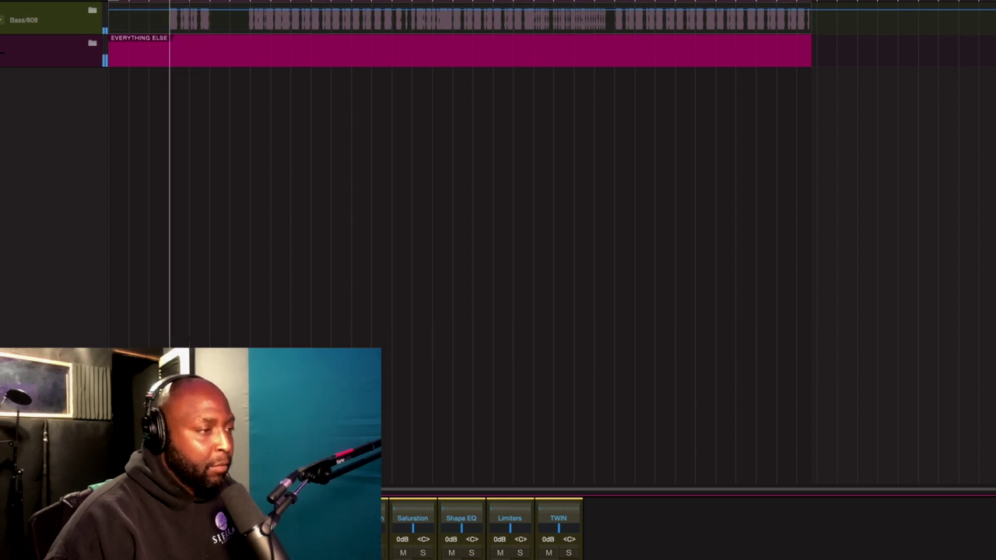
key("space")
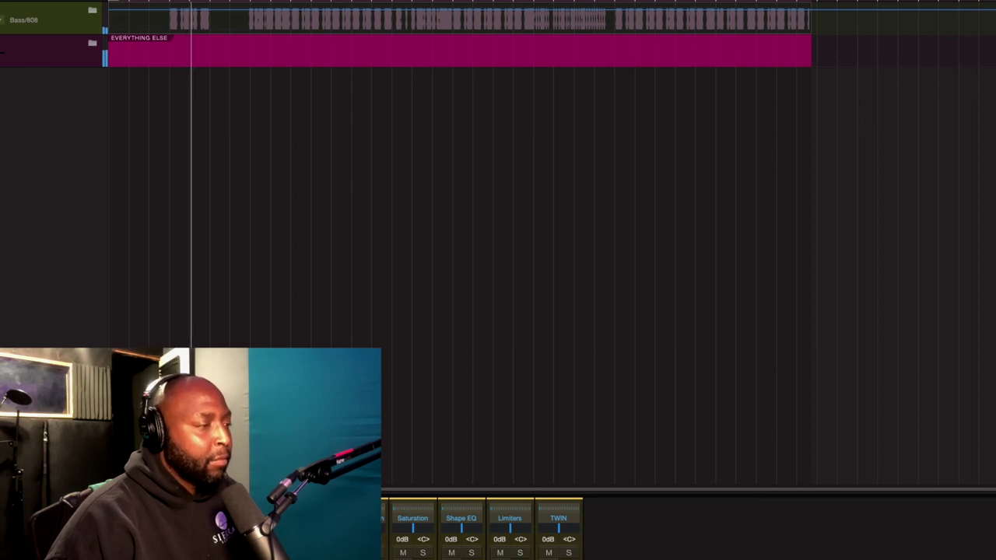
key("space")
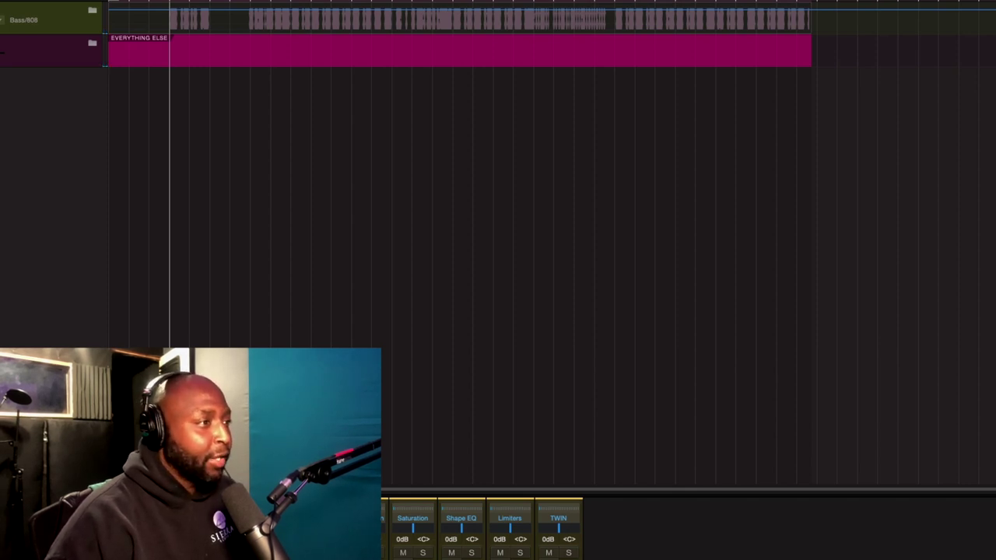
left_click_drag(707, 338, 719, 88)
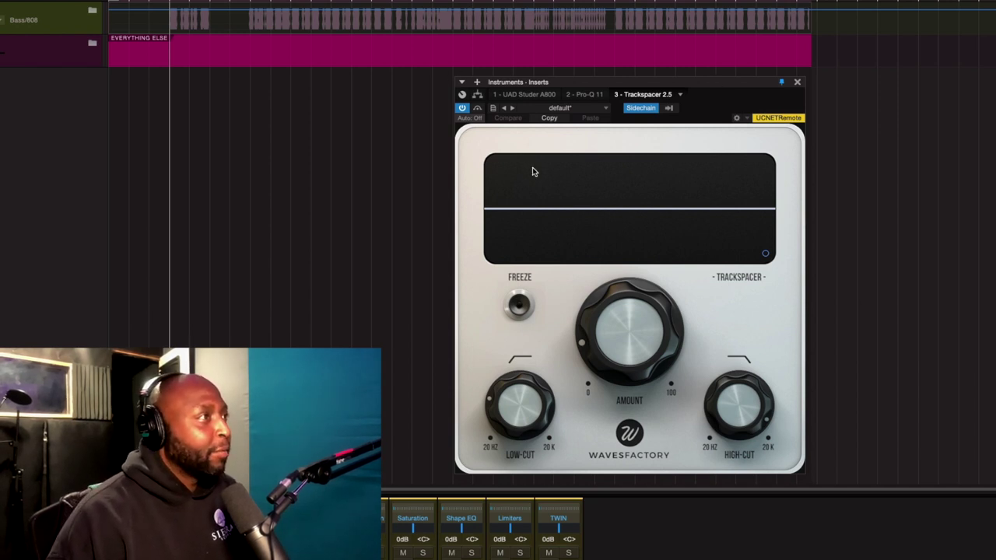
key("space")
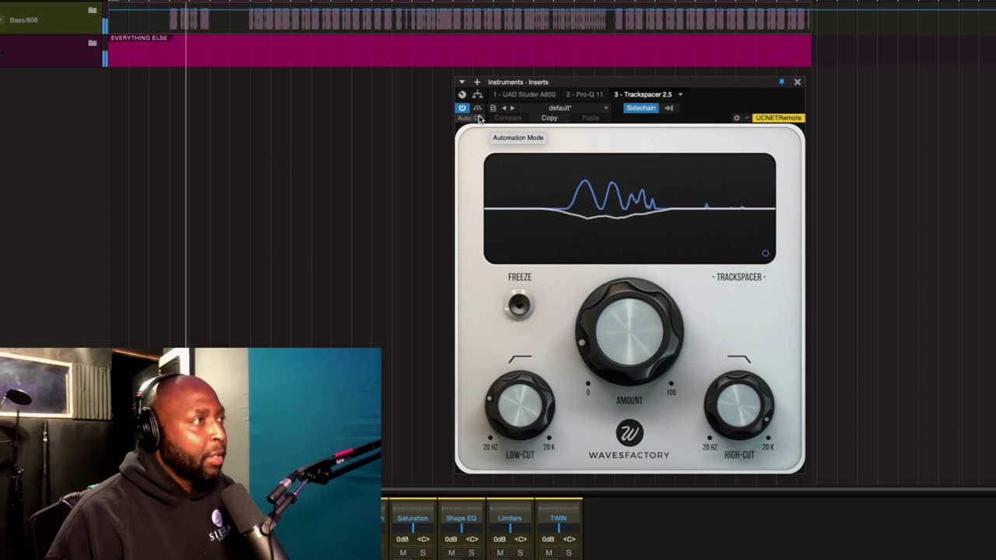
key("space")
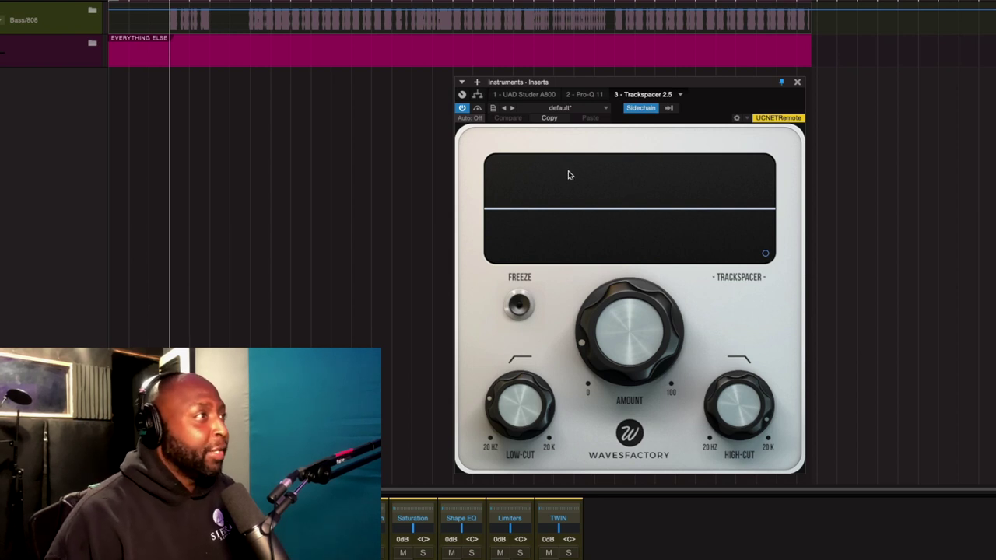
key("space")
left_click(462, 108)
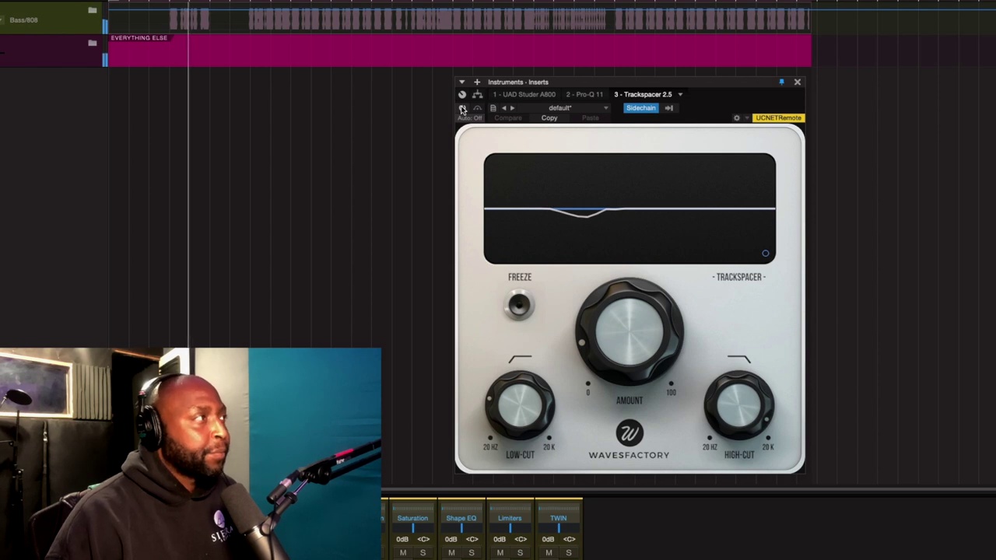
left_click(462, 108)
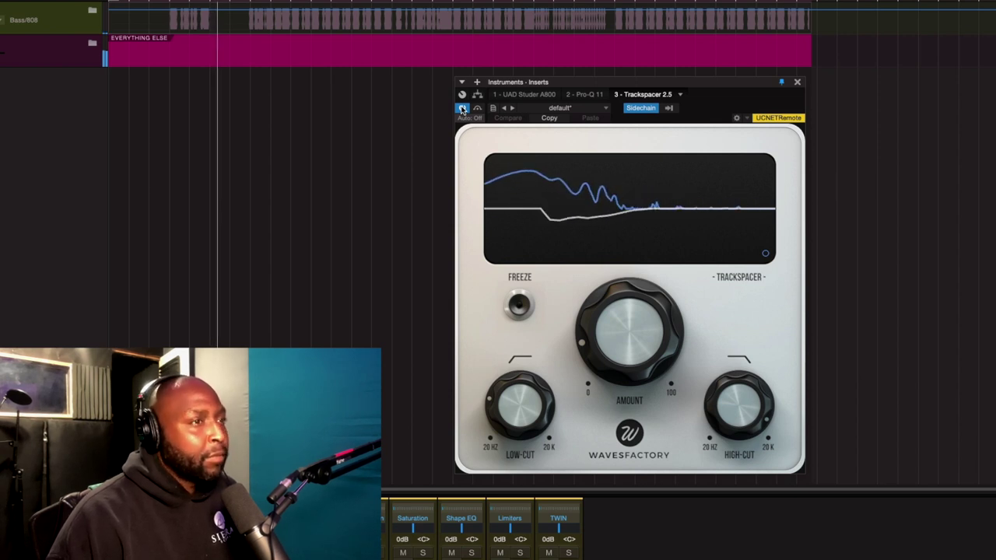
key("space")
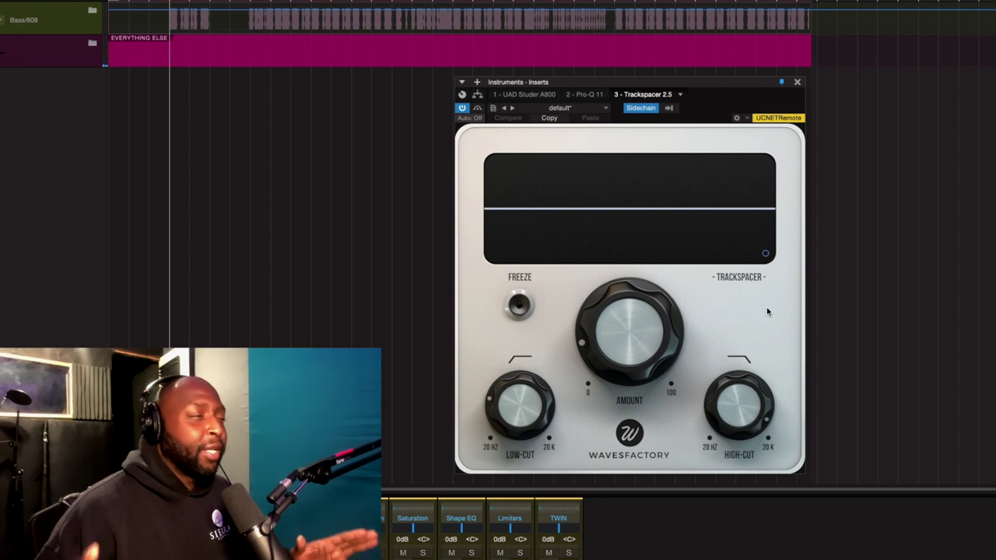
- Open Trackspacer's Advanced Panel to show pan, L/R stereo mode, attack, release and sidechain
left_click(764, 254)
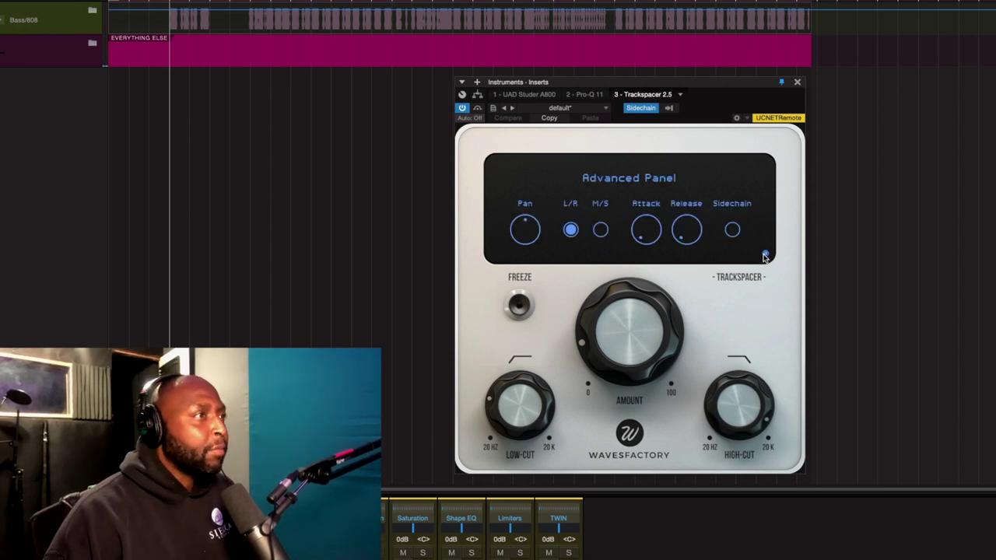
mouse_move(646, 225)
mouse_move(695, 232)
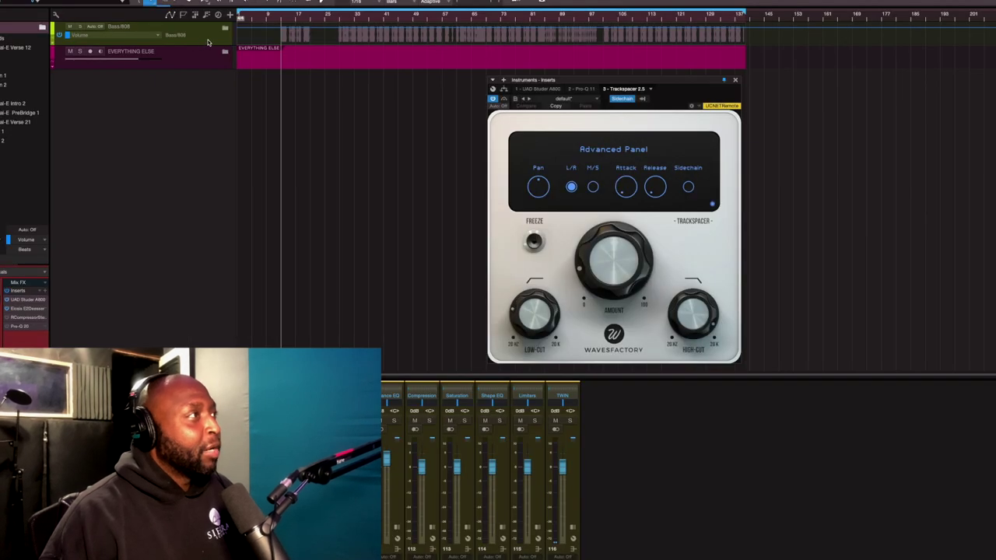
- Select the Bass/808 track, make tracks taller, and move the Trackspacer window aside
left_click(208, 42)
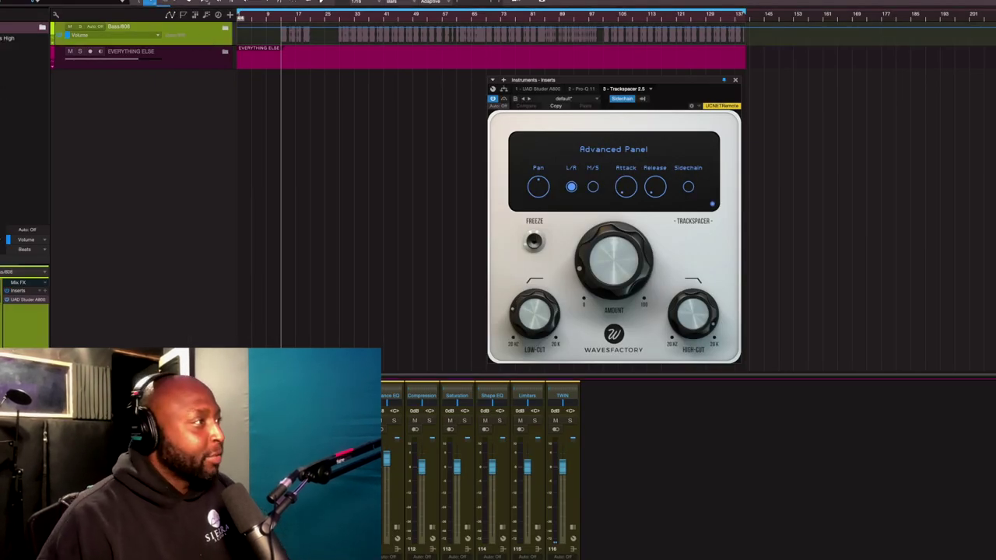
key("shift+e")
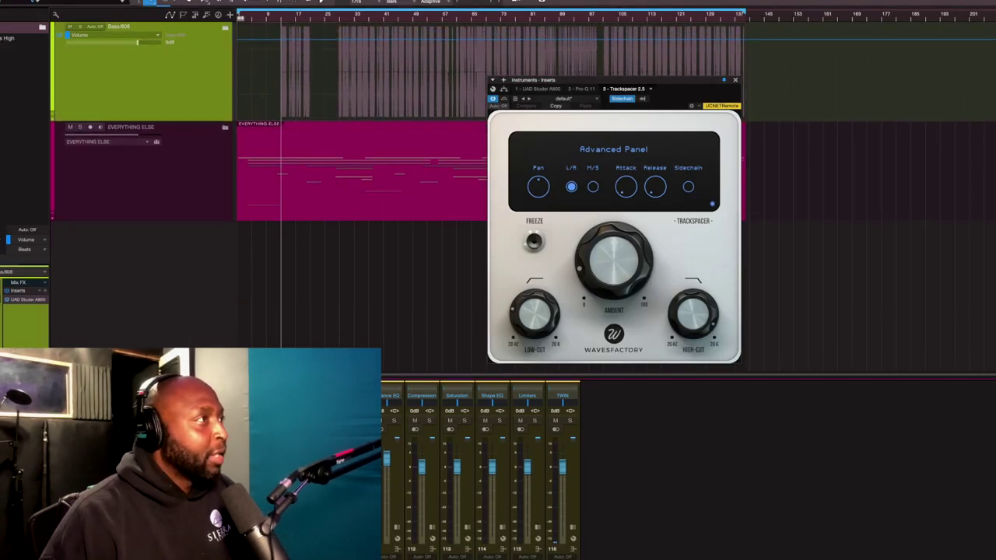
left_click_drag(698, 82, 976, 81)
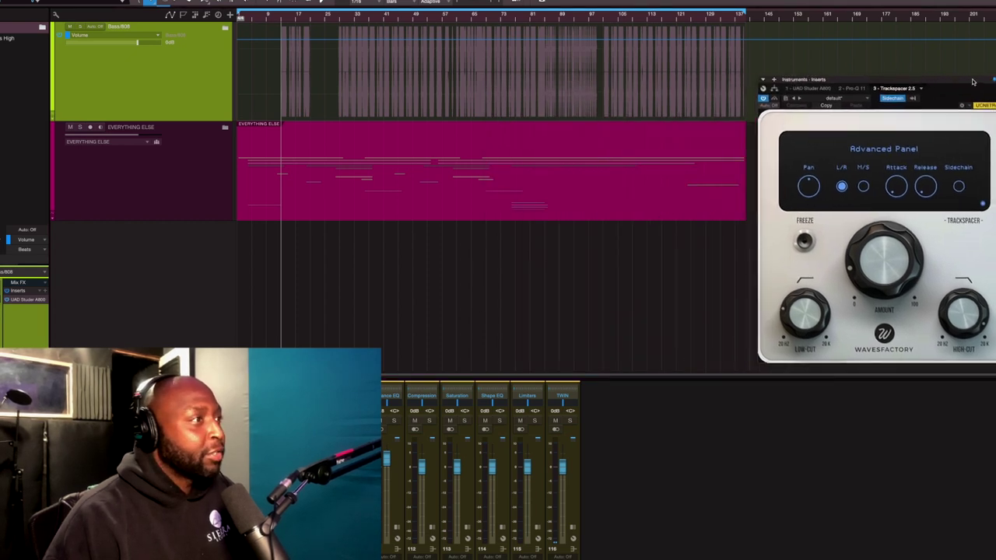
- Expand the EVERYTHING ELSE folder and select its Drums track
left_click(170, 158)
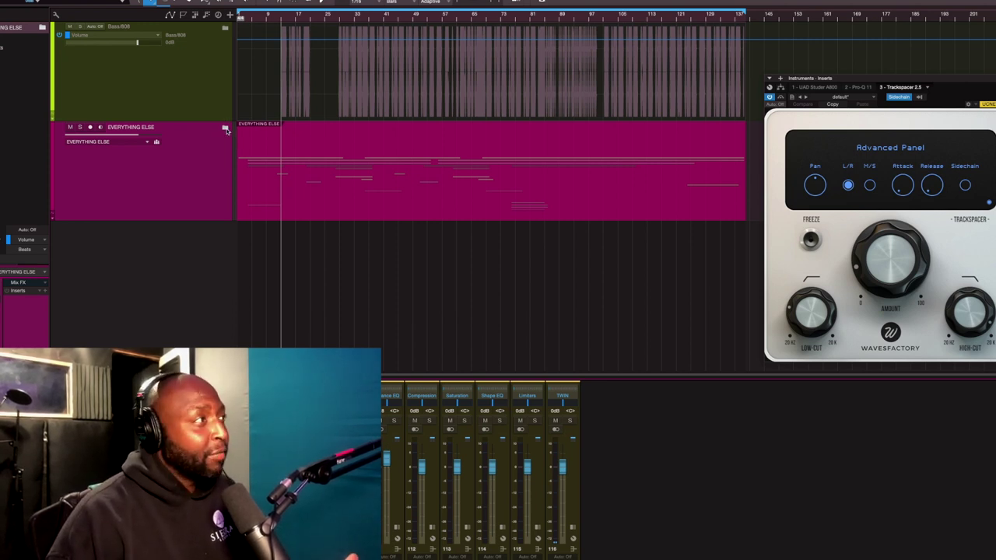
left_click(225, 130)
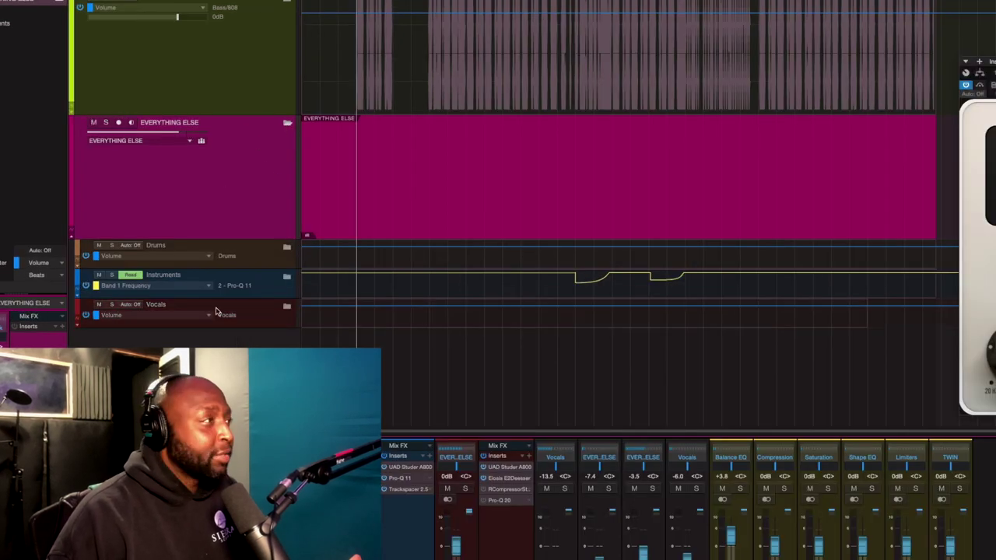
left_click(262, 263)
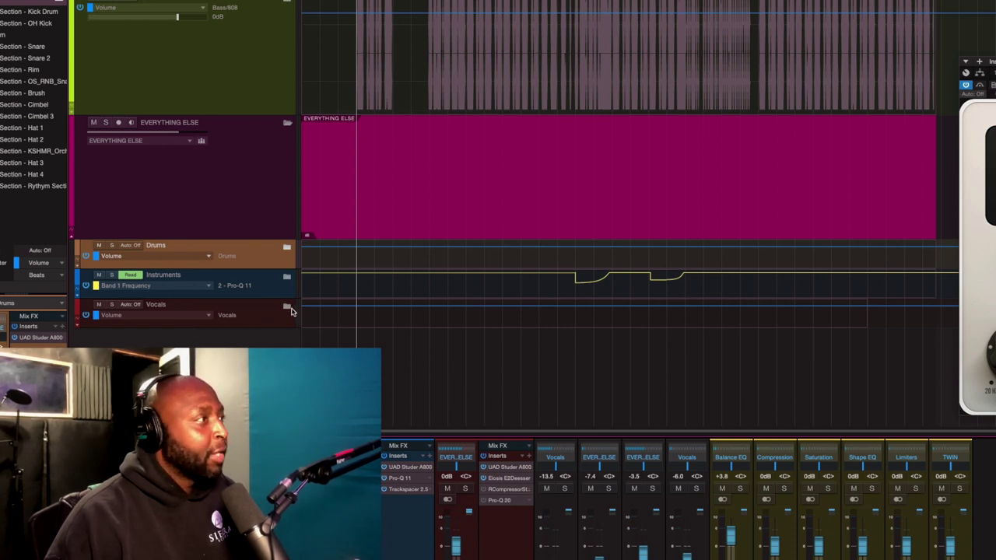
- Expand the Drums folder, then shorten track heights so Bass/808 through Vocals fit in view
left_click(288, 308)
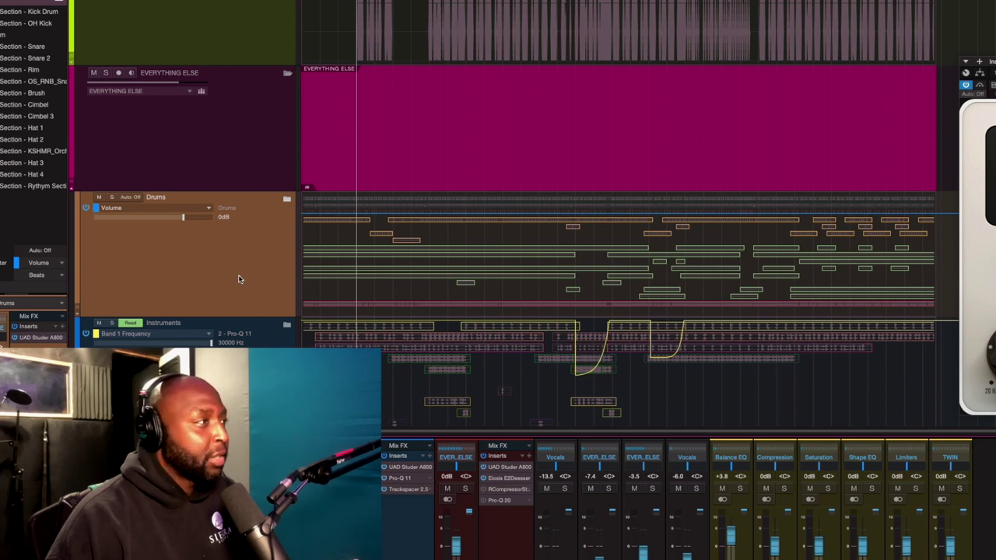
scroll(238, 279, "down", 10)
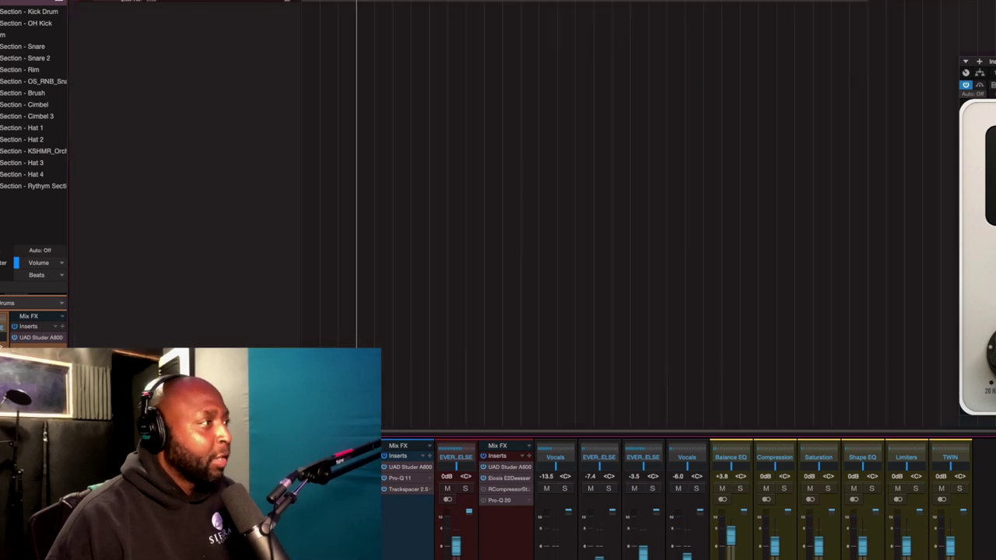
scroll(544, 179, "up", 10)
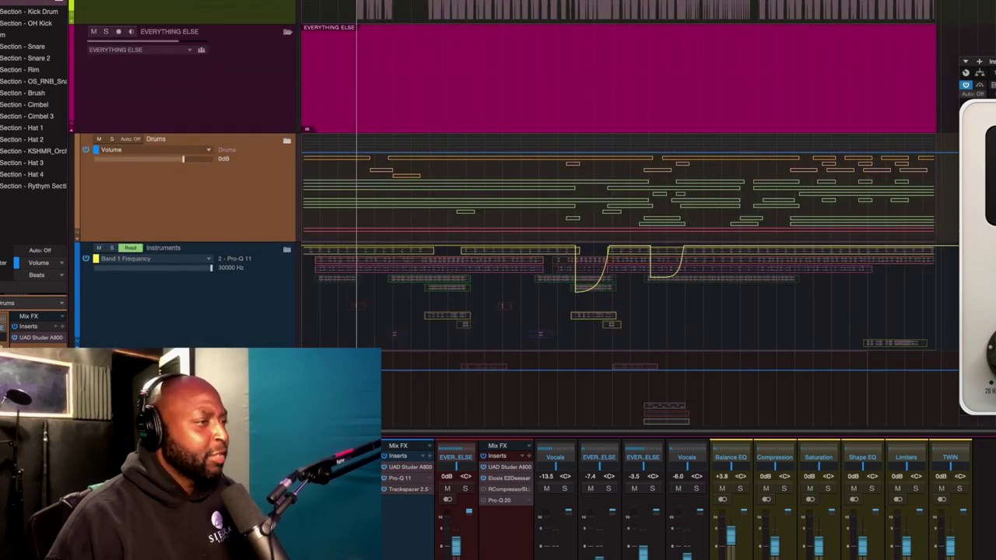
key("shift+w")
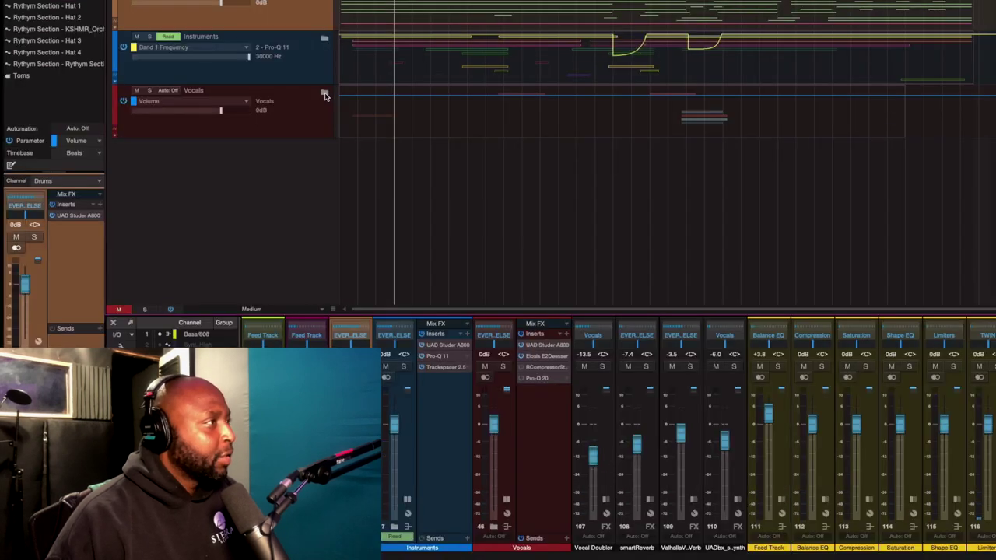
left_click(287, 214)
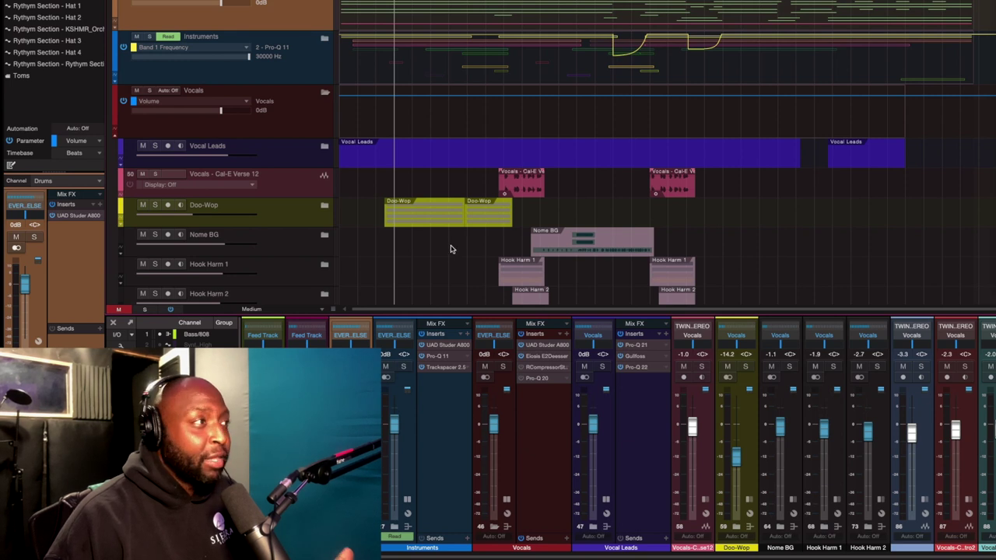
scroll(450, 248, "down", 5)
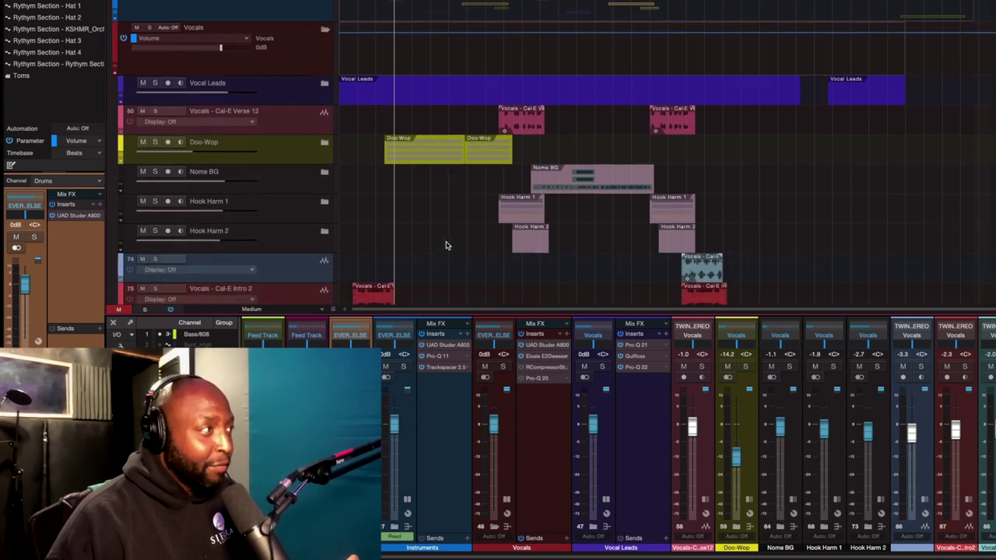
scroll(445, 246, "down", 2)
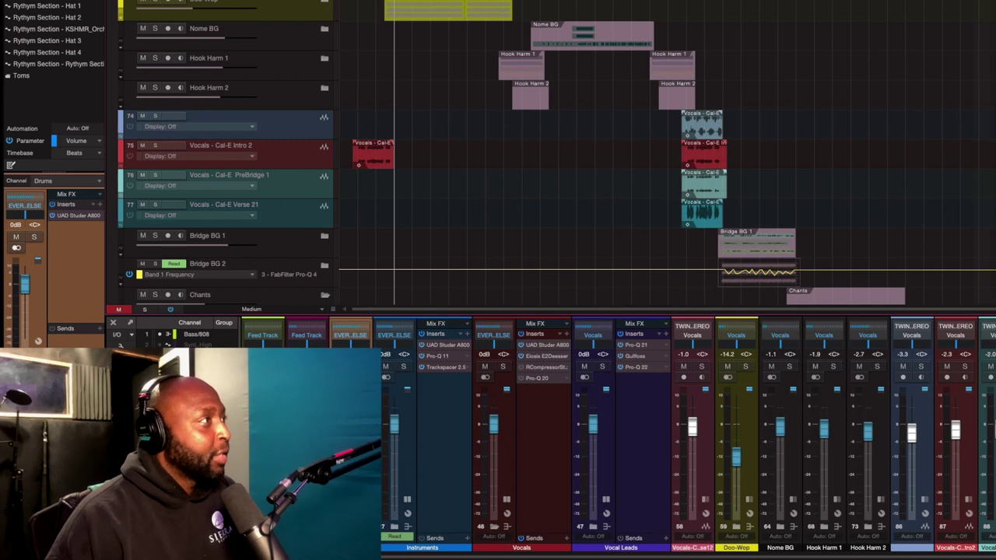
left_click(521, 451)
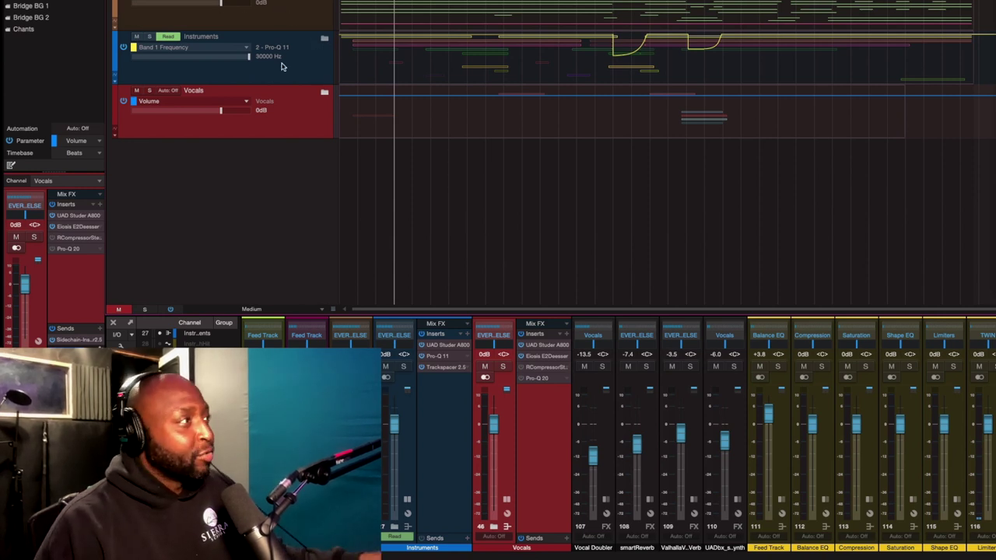
- Select the Instruments bus, briefly expand its folder, then undo to collapse it again
left_click(297, 65)
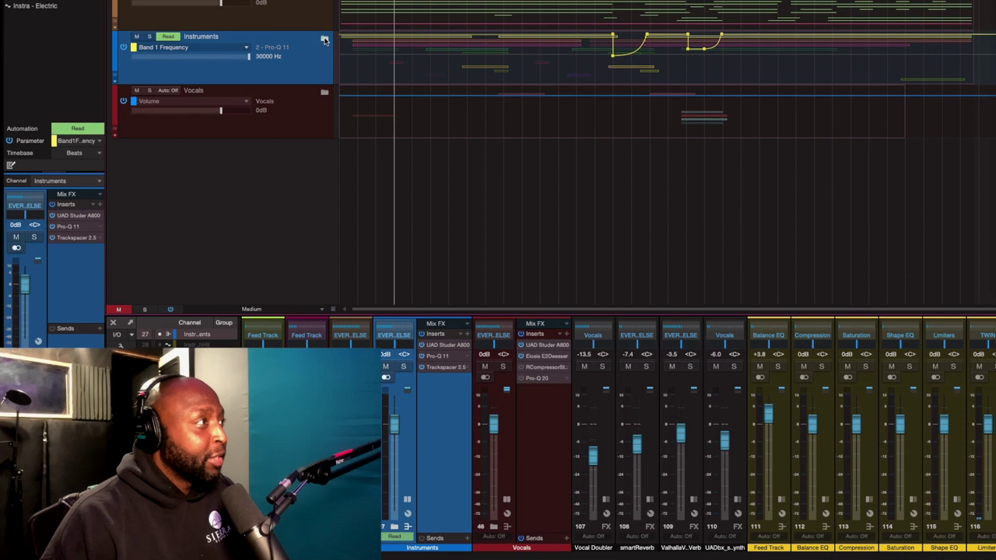
left_click(324, 38)
scroll(480, 118, "down", 4)
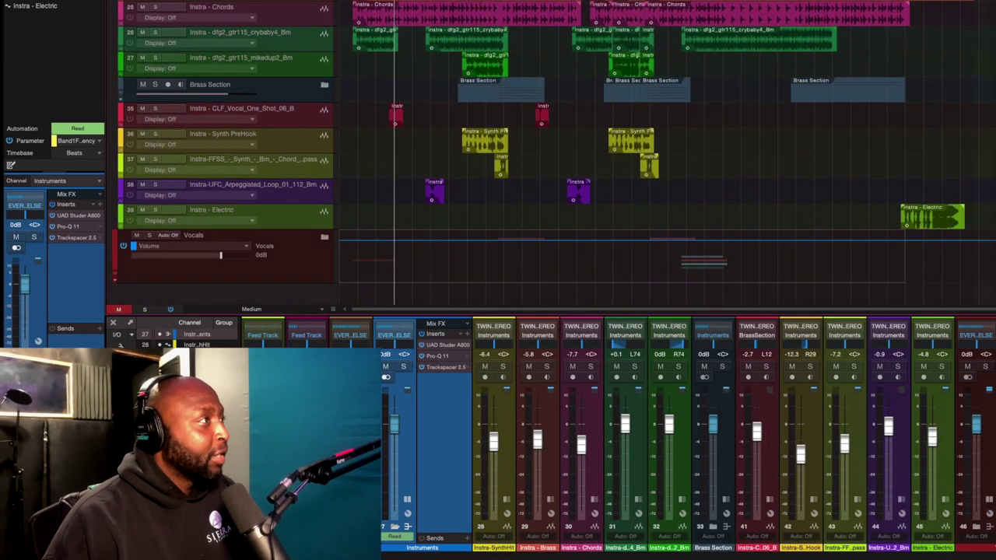
key("ctrl+z")
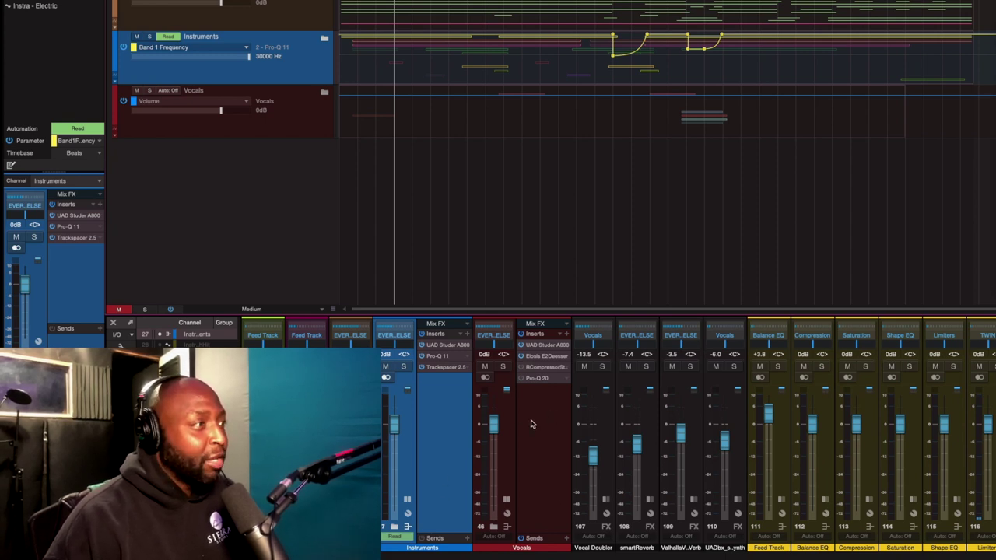
- Inspect the inserts of the Vocals bus, the Bass/808 feed and the Bass/808 stereo channels
left_click(528, 446)
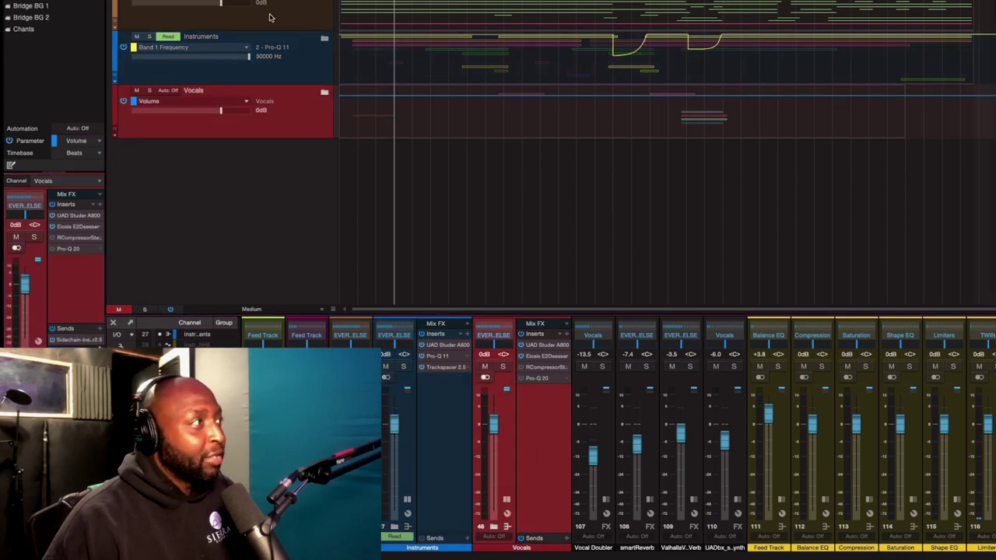
left_click(263, 335)
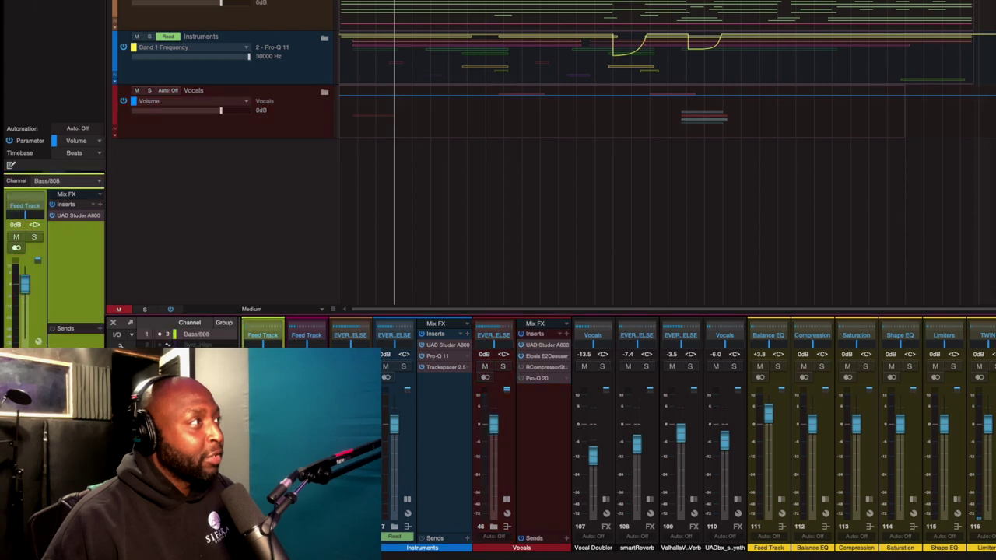
scroll(638, 436, "left", 3)
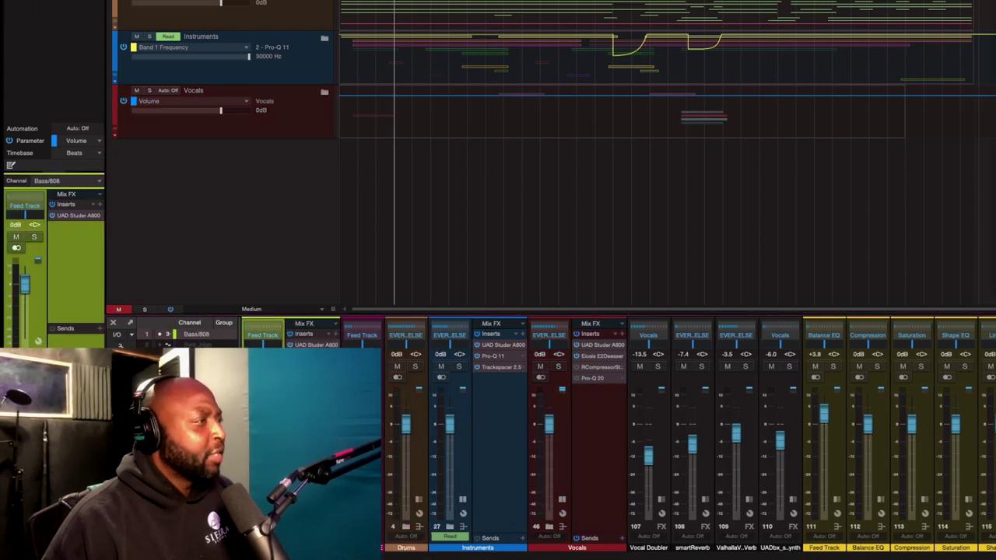
scroll(669, 436, "left", 2)
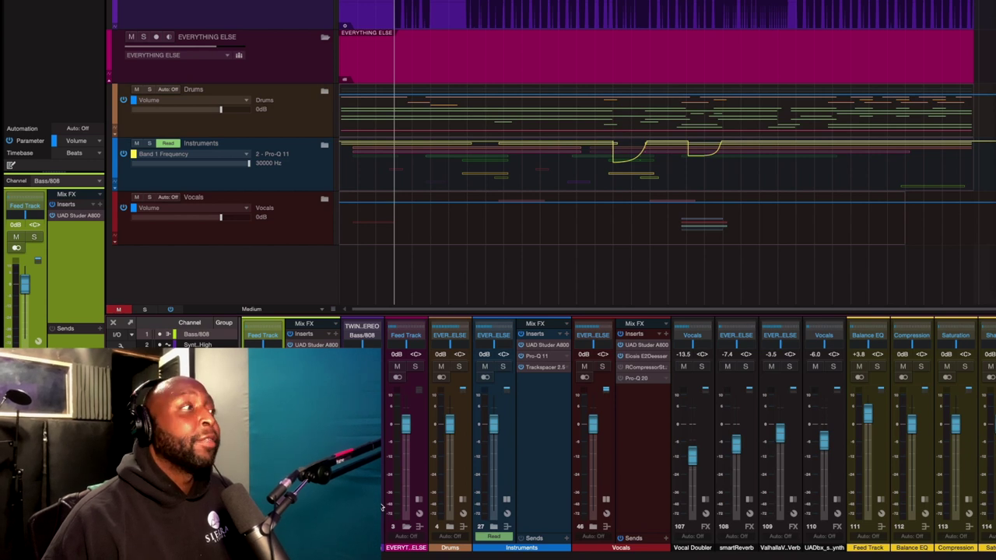
scroll(381, 507, "left", 2)
left_click(412, 435)
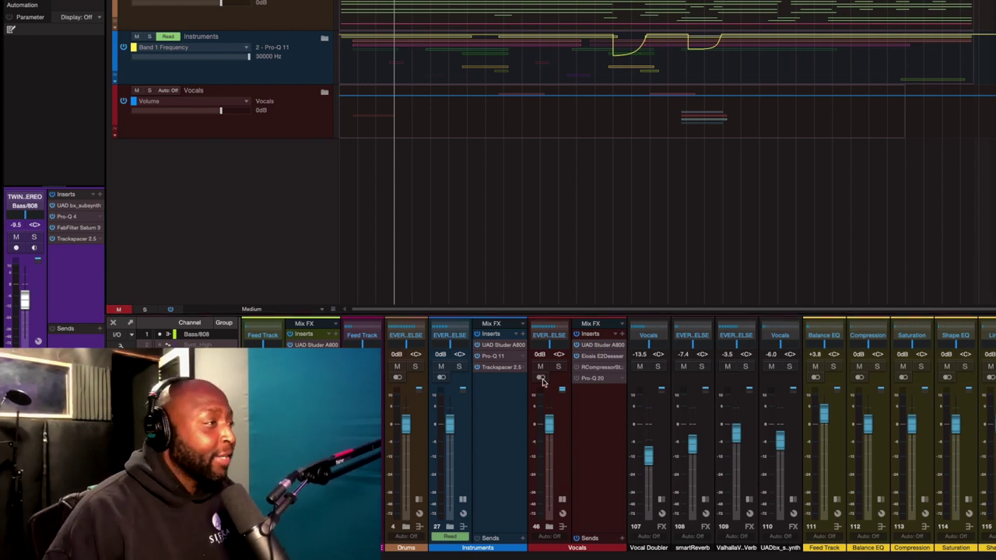
- Select the Vocals bus, then solo the Instruments bus and the Vocals together
left_click(582, 440)
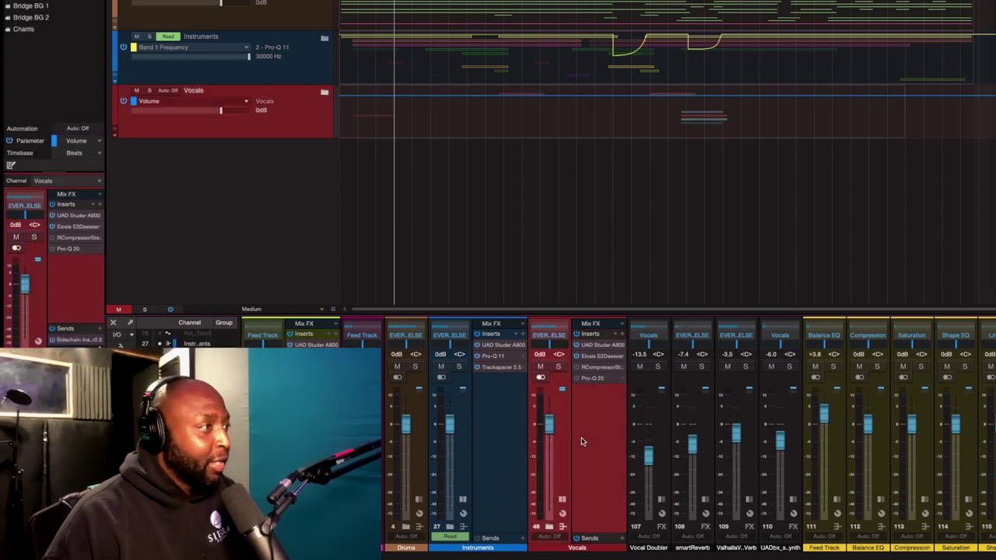
left_click(459, 367)
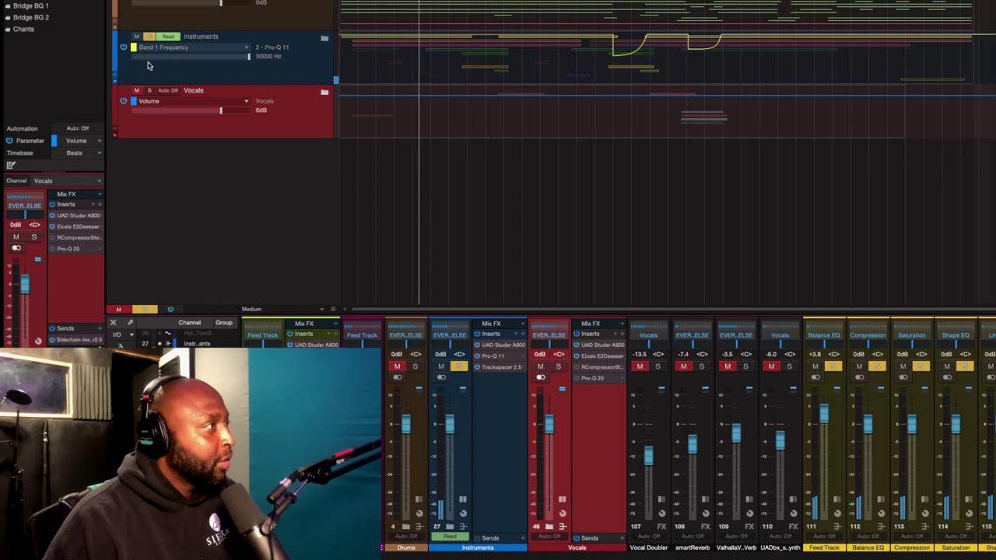
left_click(149, 91)
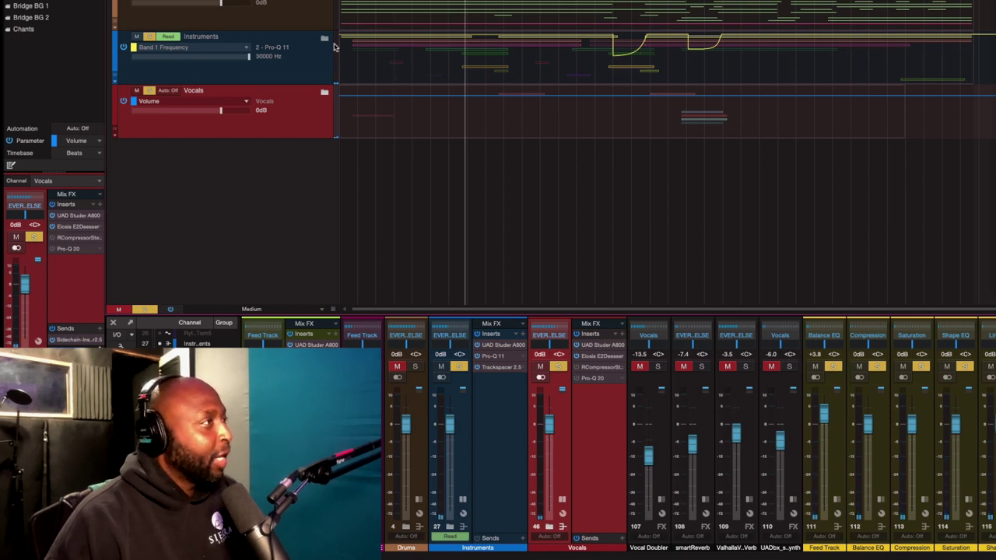
- Expand the Instruments folder and its Brass Section folder to list their tracks
left_click(324, 37)
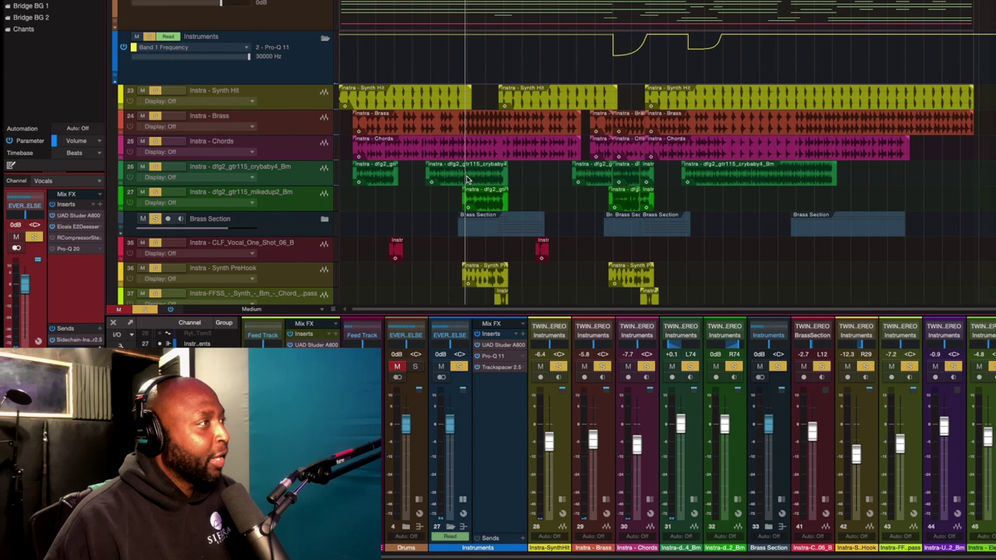
scroll(466, 167, "down", 3)
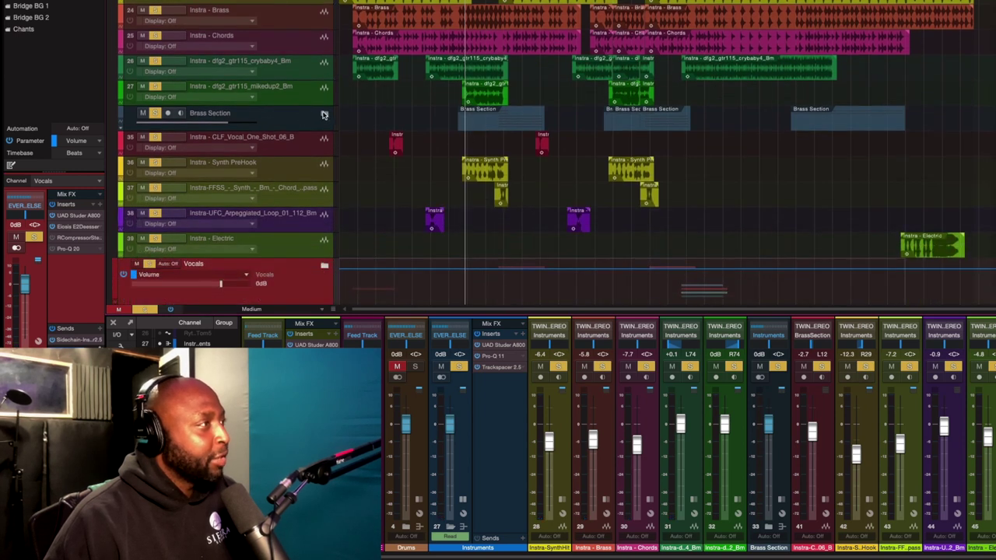
left_click(324, 115)
scroll(436, 140, "down", 3)
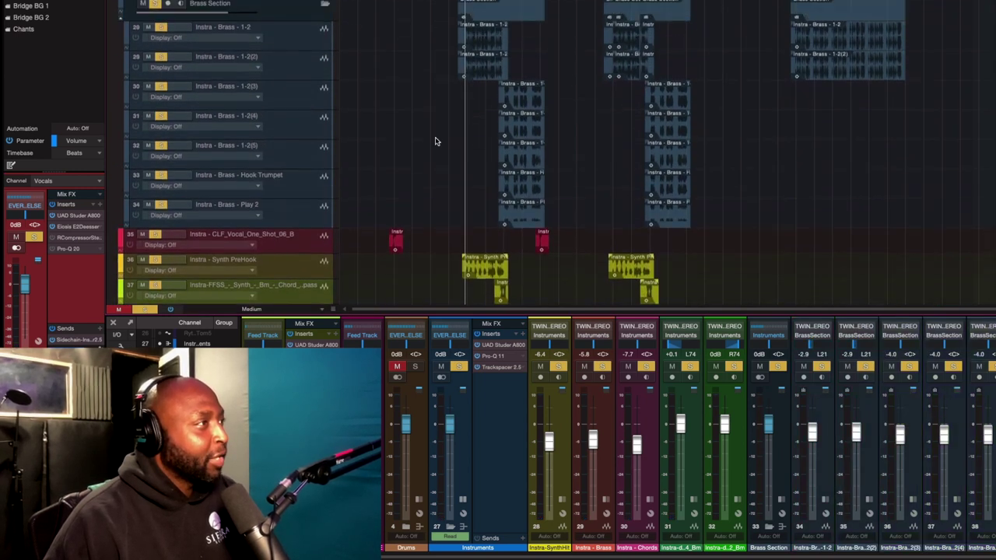
scroll(435, 140, "up", 2)
scroll(435, 140, "up", 3)
- Play the song, then unsolo the Instruments bus so only the Vocals stay soloed
key("space")
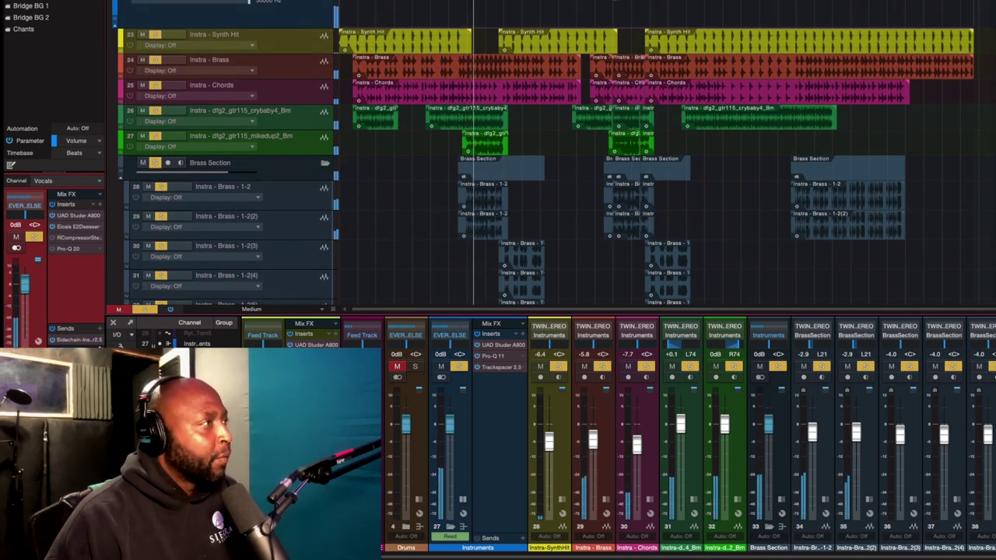
scroll(296, 64, "down", 15)
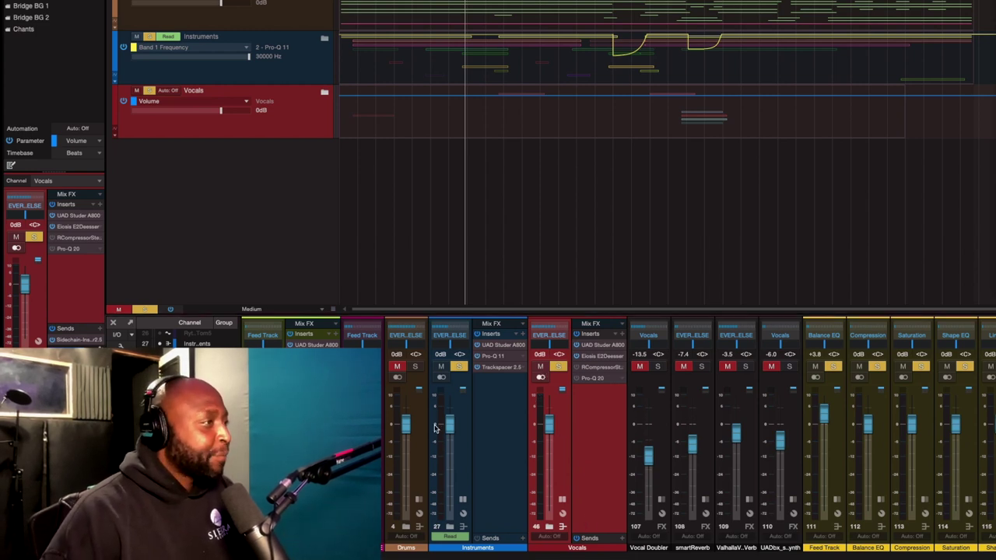
left_click(458, 365)
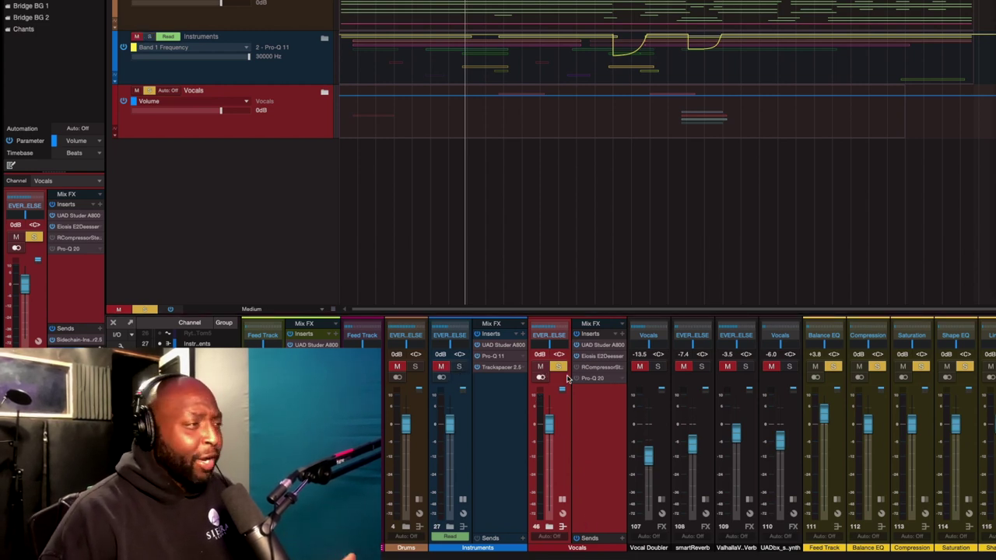
- Expand the Vocals folder, then select and expand Vocal Leads to list its lead tracks
left_click(549, 526)
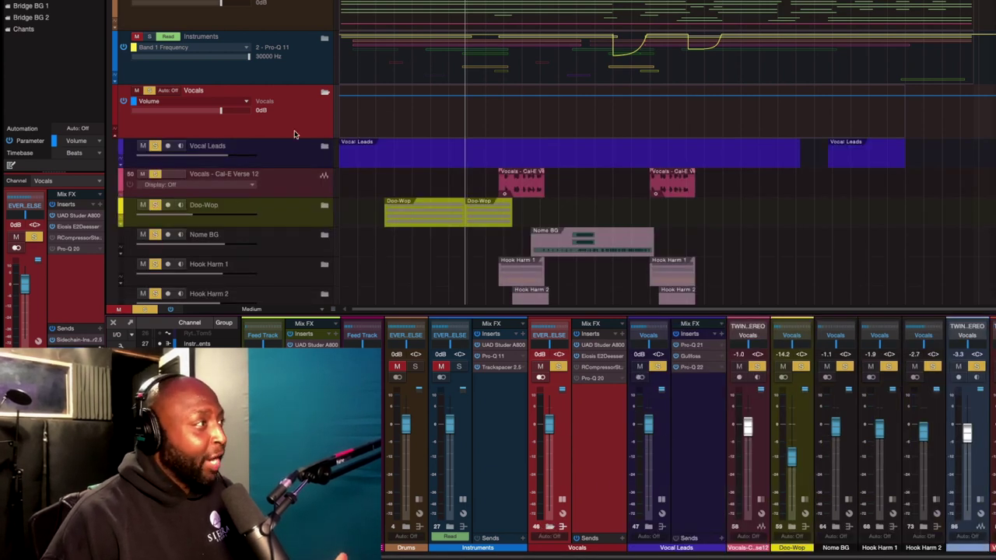
left_click(302, 153)
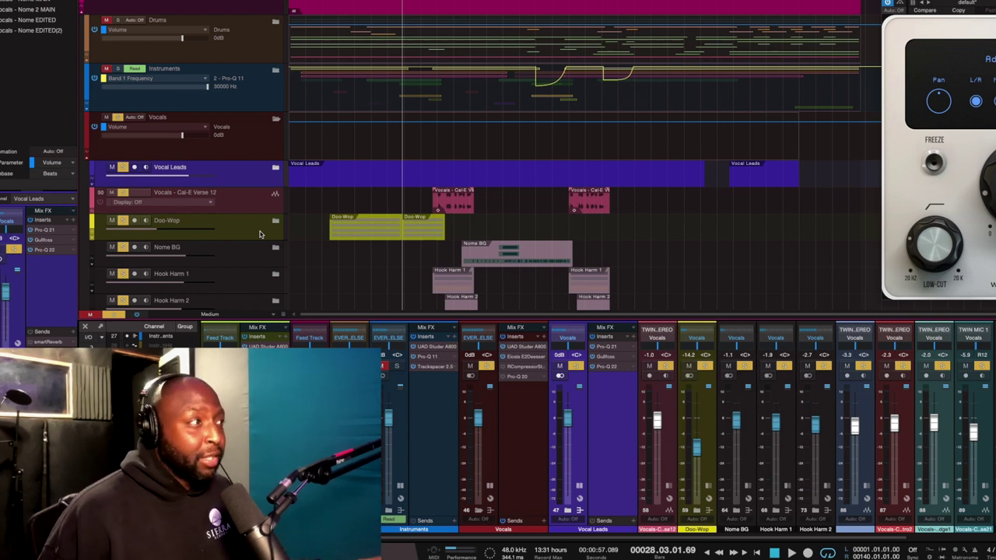
left_click(252, 207)
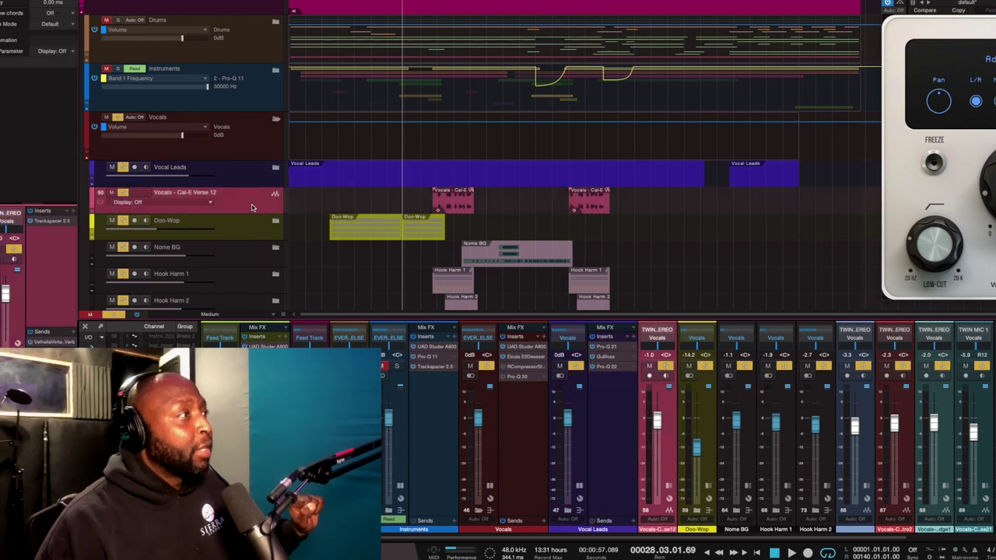
left_click(230, 169)
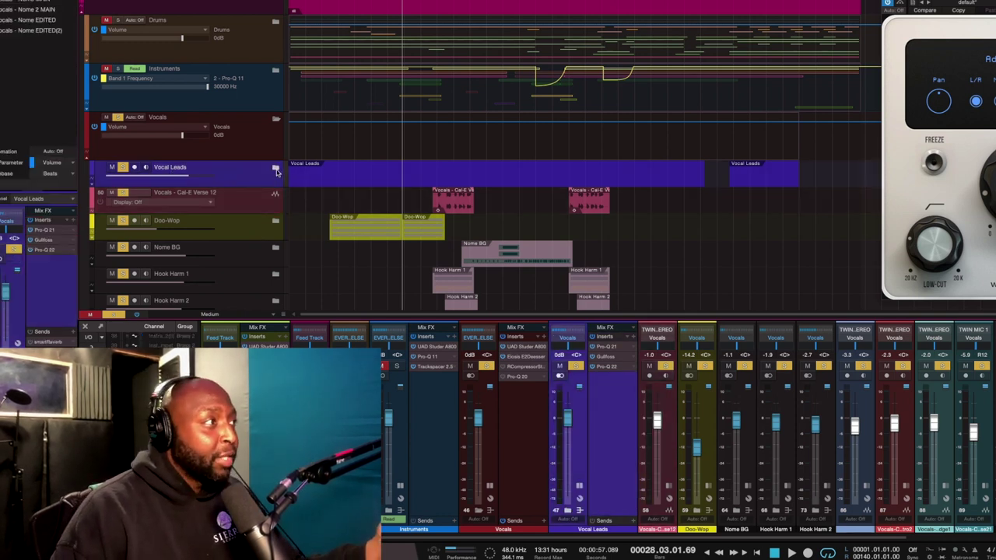
left_click(276, 168)
- Scroll down past the lead vocals and select the Cal-E Verse 12 track, then the Doo-Wop folder
scroll(354, 230, "down", 5)
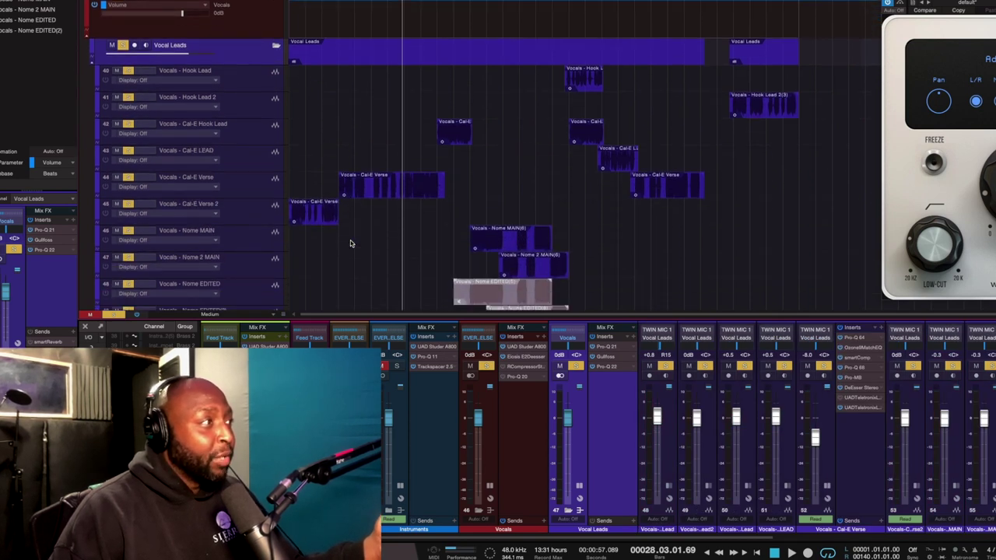
scroll(350, 244, "down", 2)
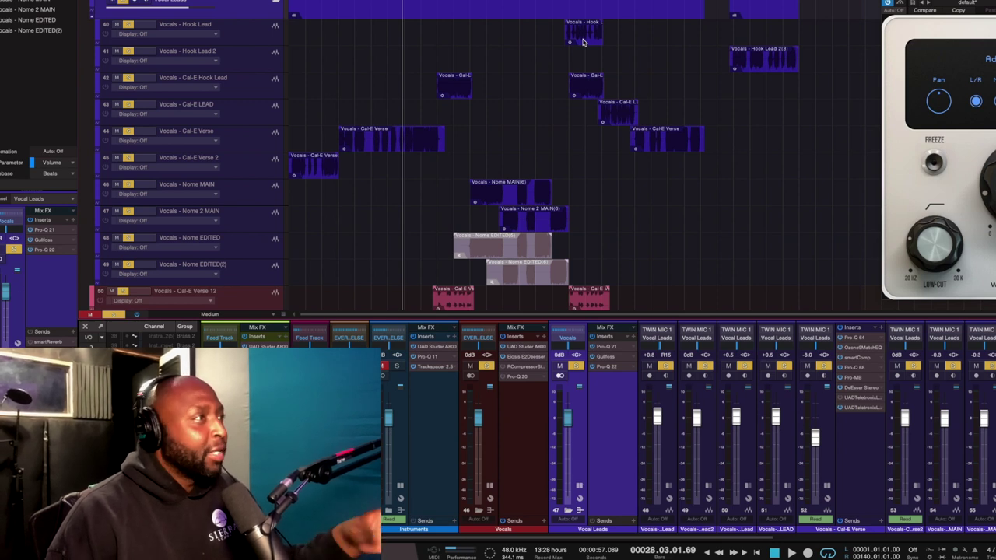
scroll(415, 130, "down", 5)
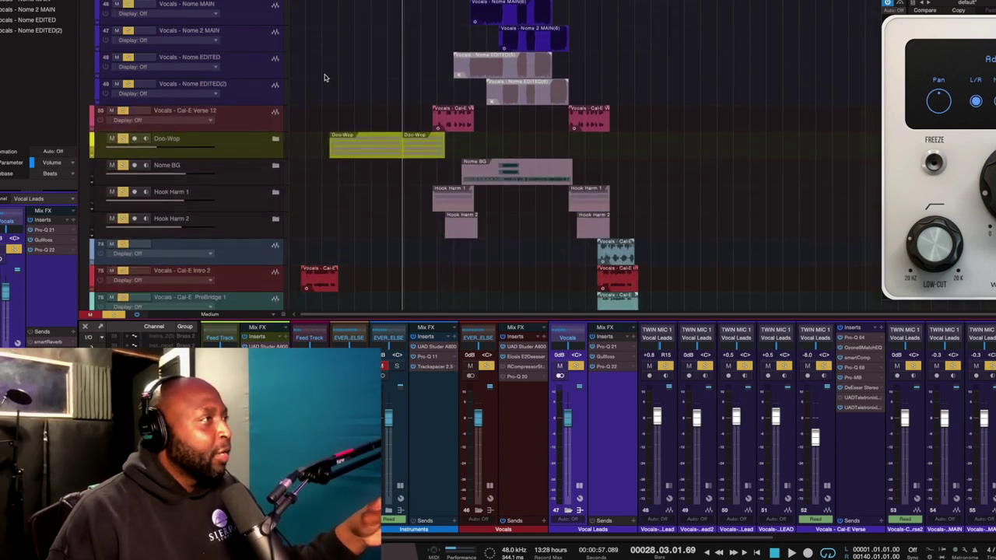
left_click(275, 126)
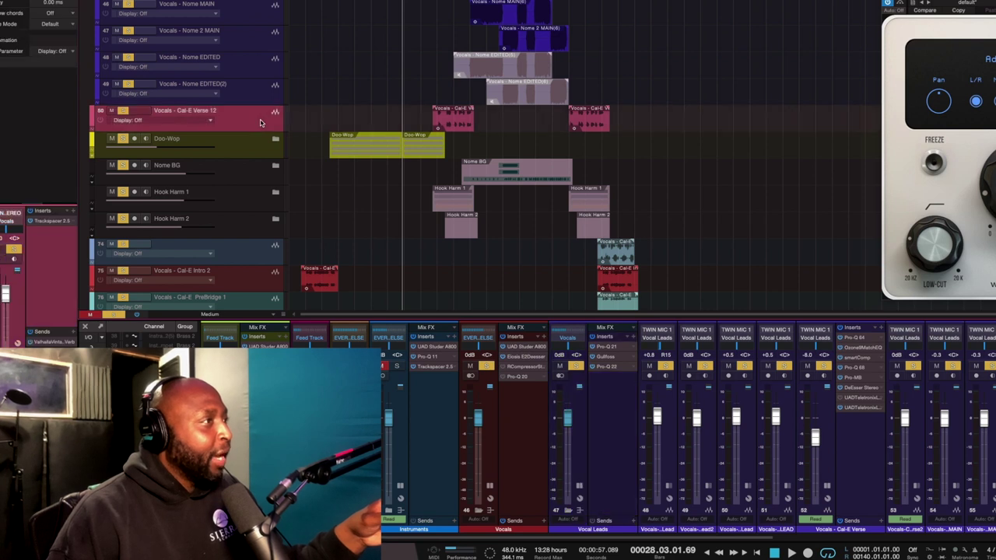
left_click(280, 145)
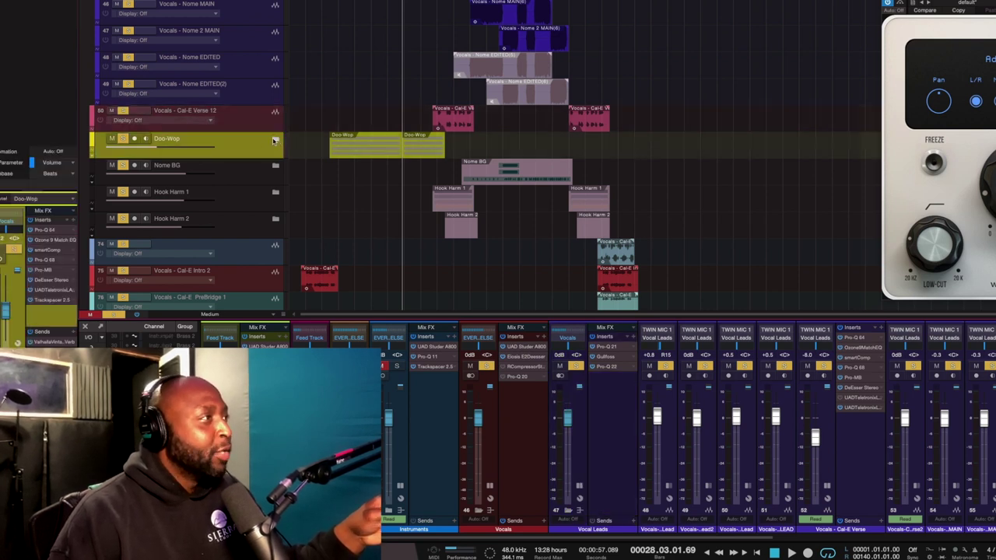
- Expand and re-collapse the Doo-Wop folder, then close the previously open plugin window
left_click(275, 141)
scroll(306, 153, "down", 2)
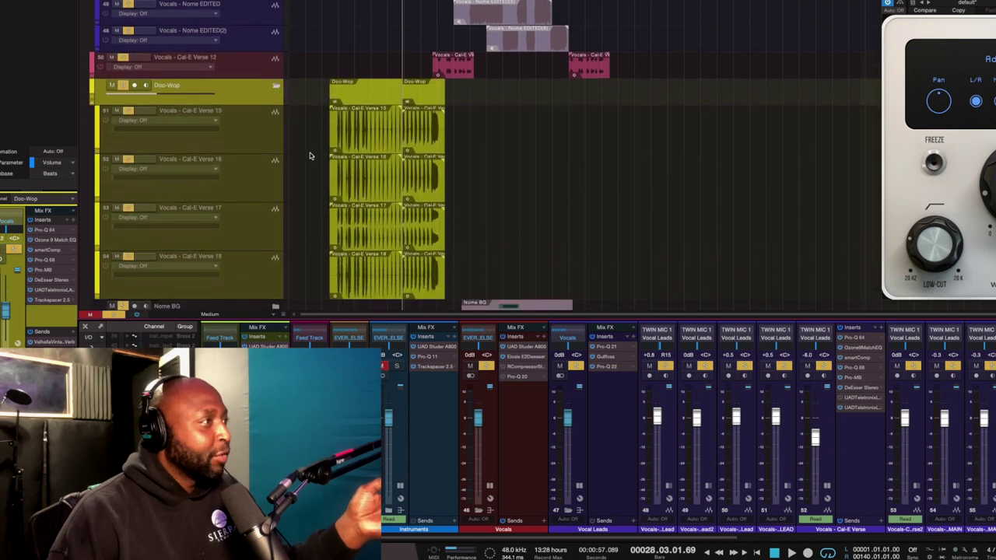
left_click(277, 87)
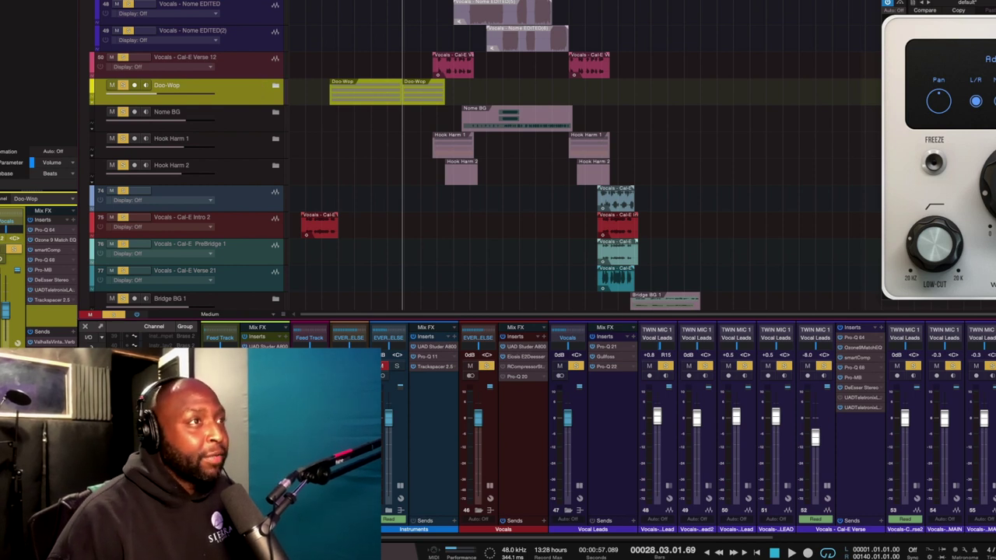
left_click(255, 90)
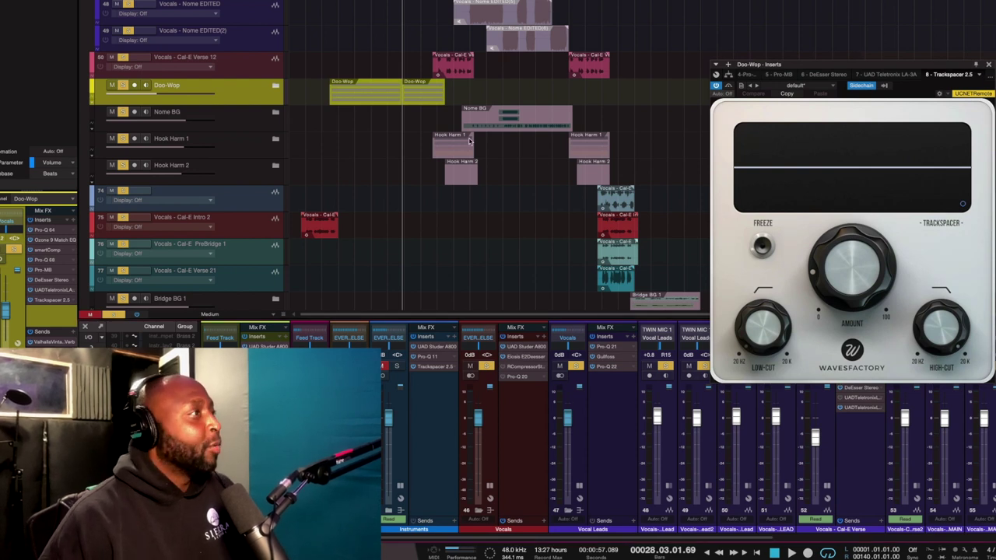
- Play from bar 10 with the Doo-Wop Trackspacer bypassed, then switch it back on
scroll(257, 66, "up", 5)
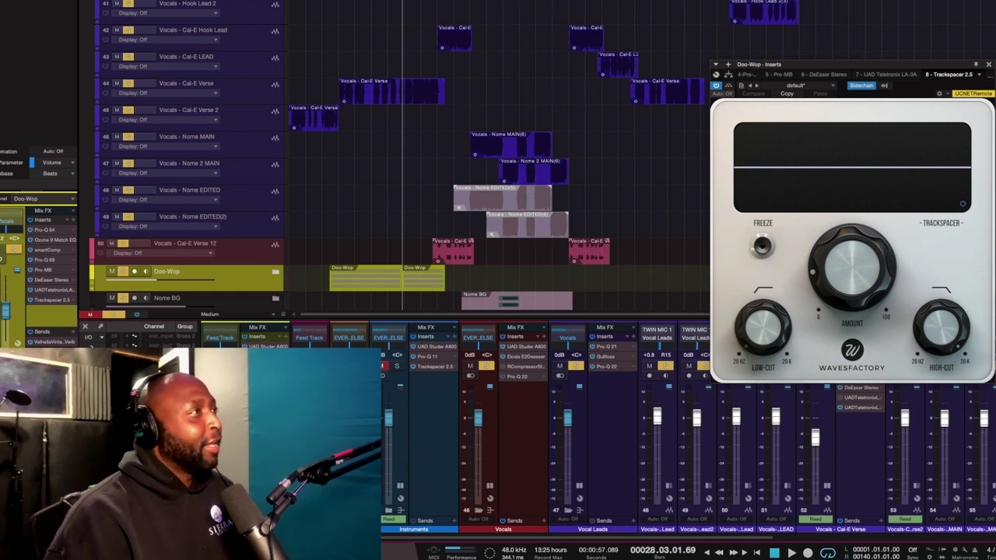
left_click(335, 81)
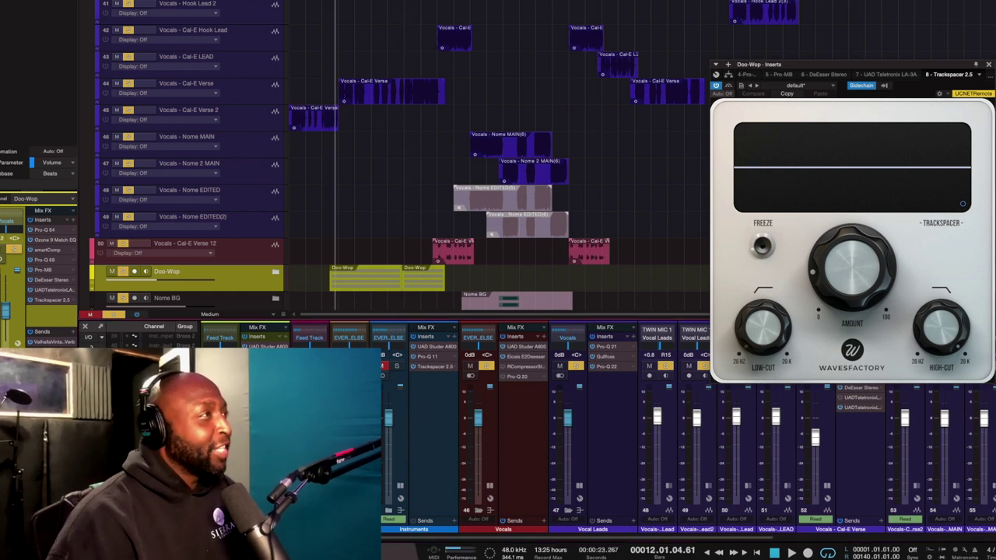
left_click(327, 81)
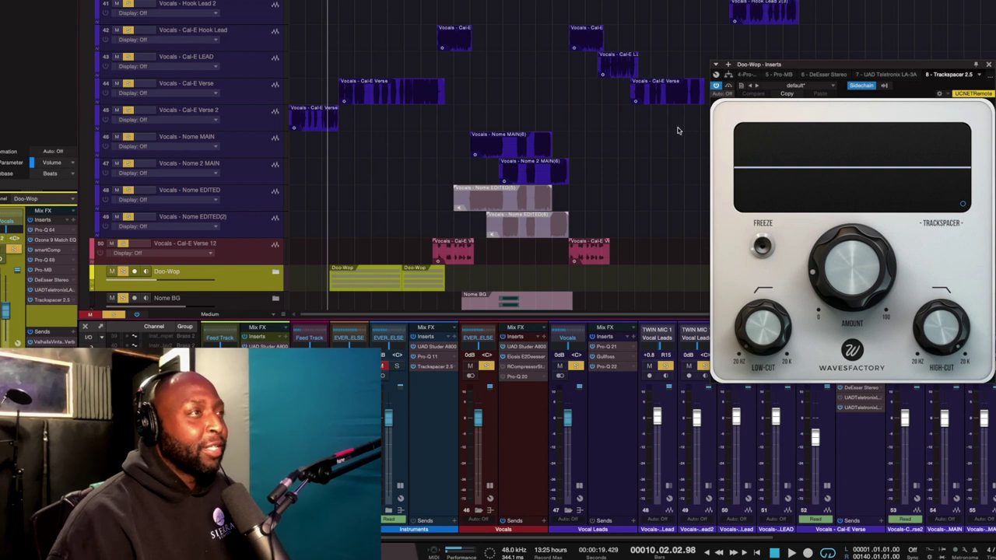
left_click(728, 86)
key("space")
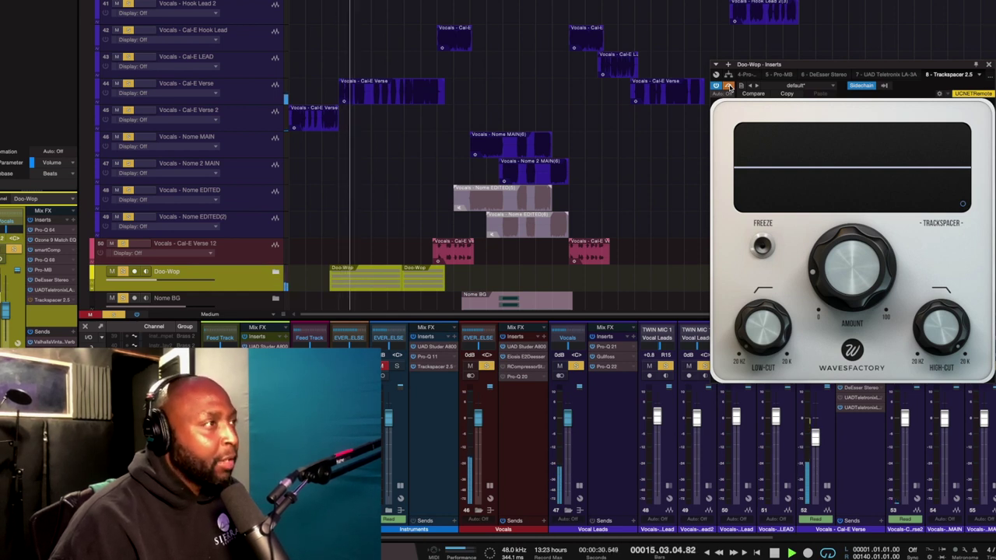
left_click(729, 86)
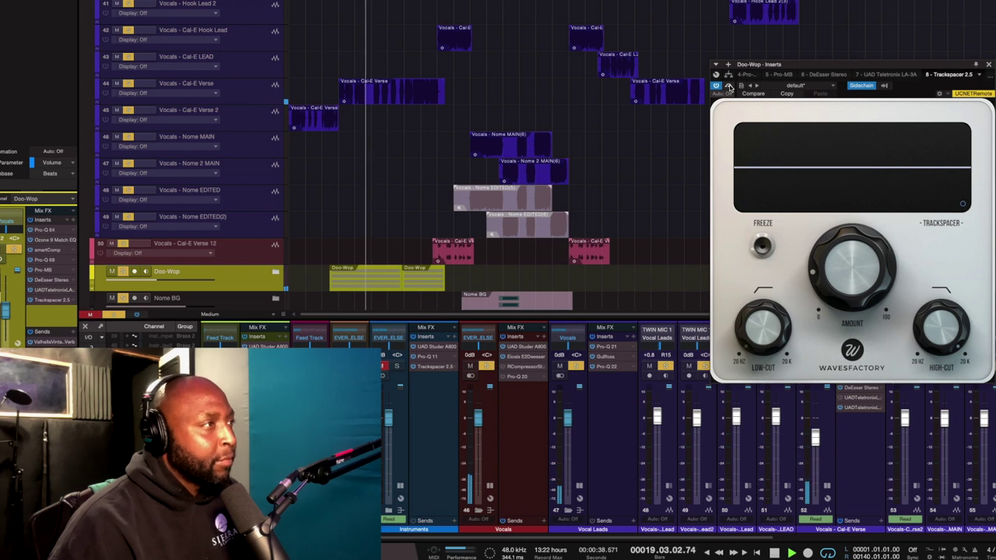
key("space")
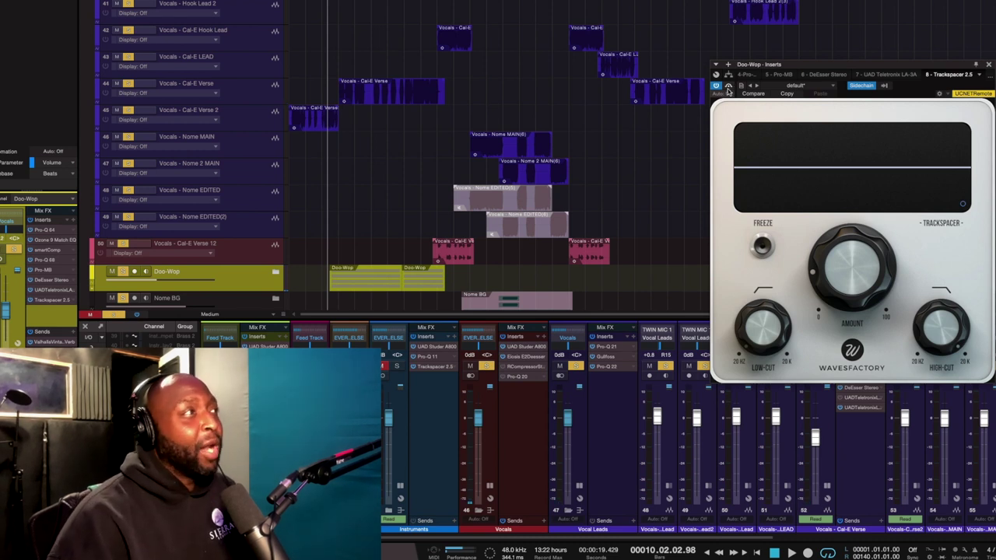
- Replay the Doo-Wop section from bar 12 with Trackspacer active, then stop
key("space")
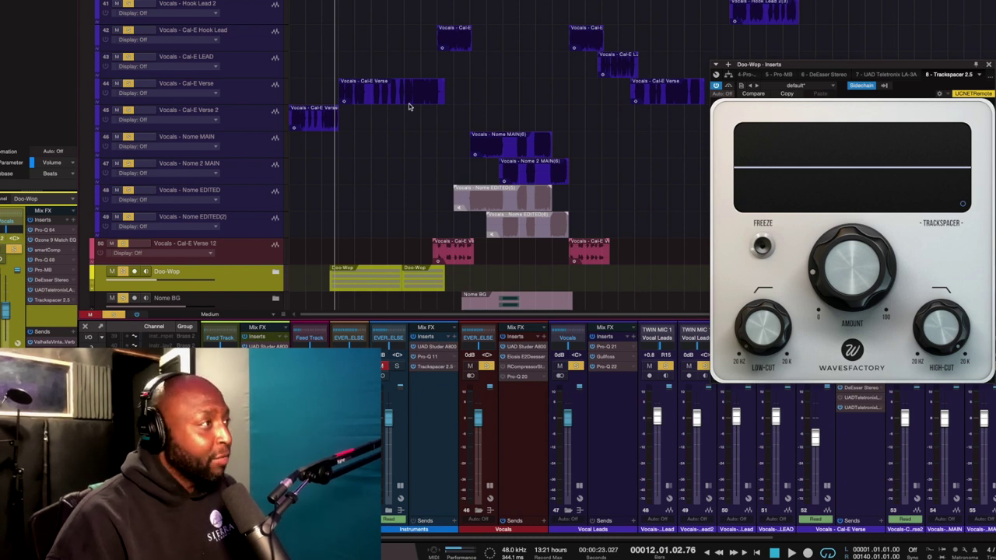
key("space")
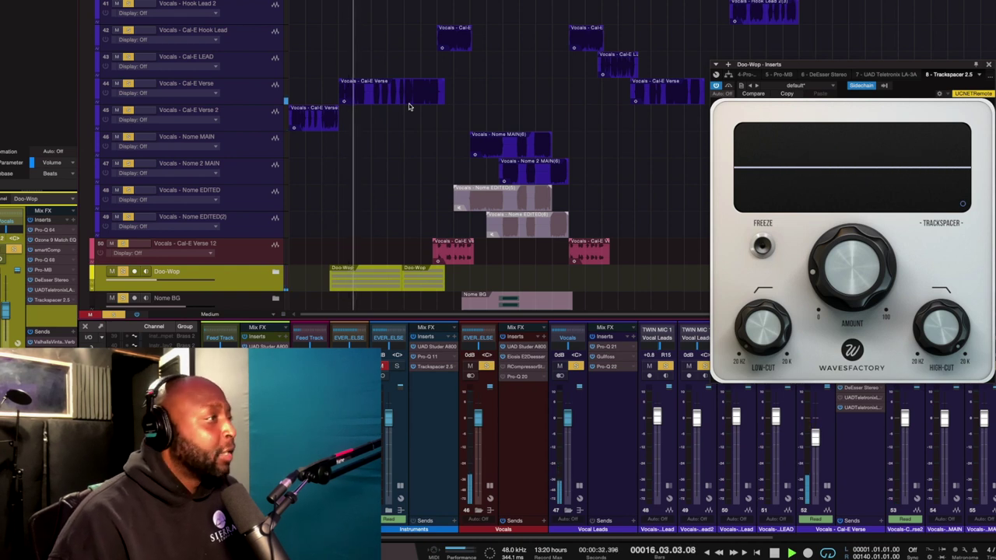
key("space")
scroll(382, 146, "down", 1)
- Close the Doo-Wop Trackspacer 2.5 plugin window
scroll(382, 146, "down", 1)
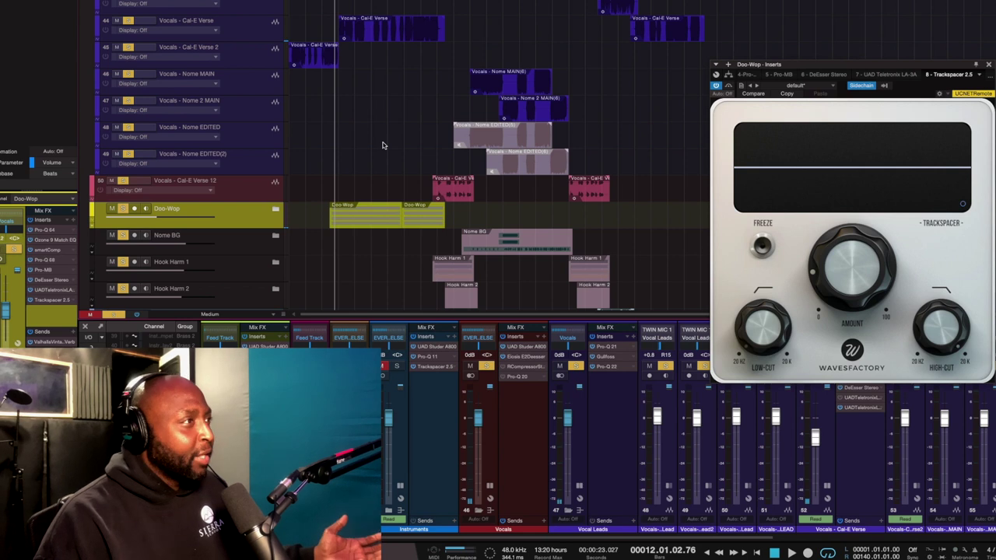
scroll(382, 146, "down", 15)
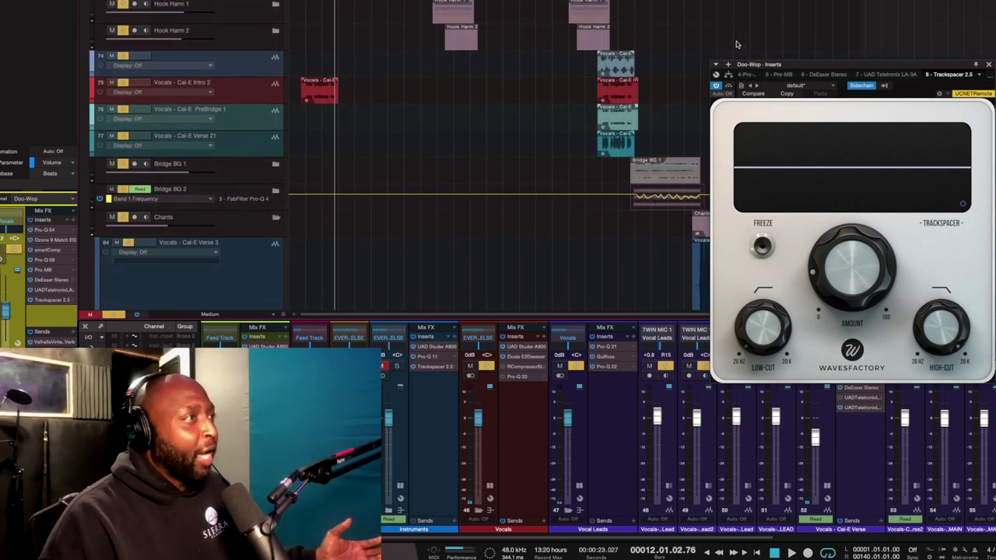
left_click(987, 64)
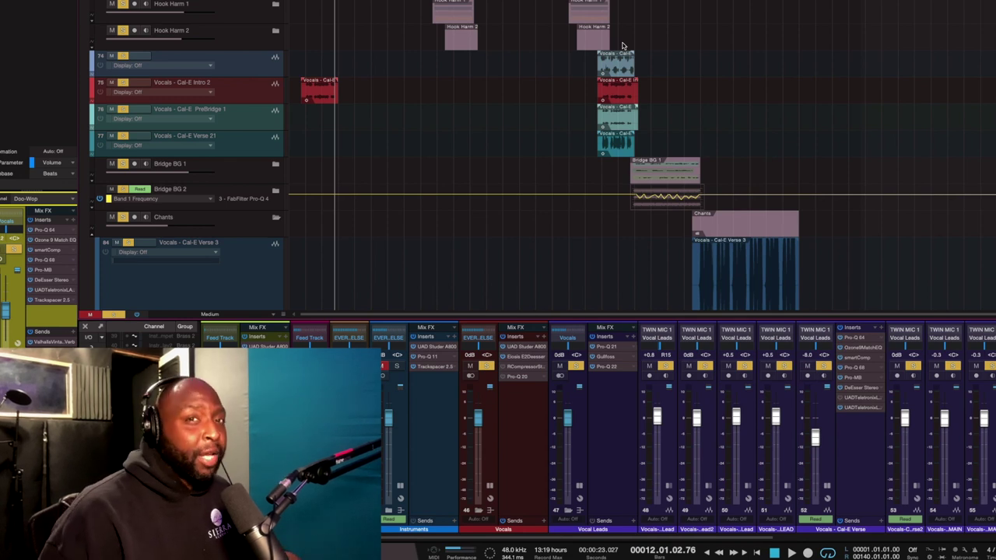
- Show the Vocals - Hook Lead channel's inserts with Trackspacer 2.5 and place playback at bar 76
scroll(467, 46, "up", 15)
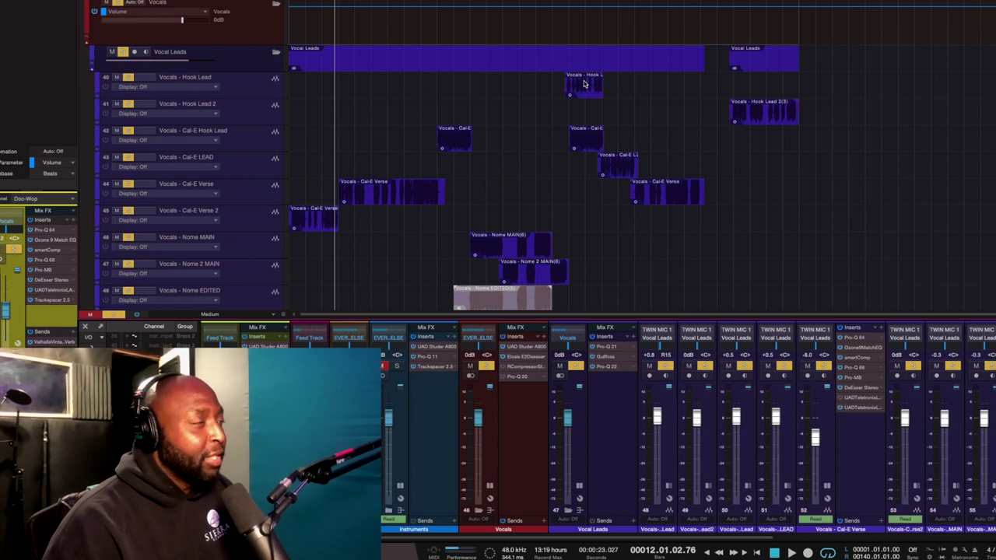
left_click(272, 93)
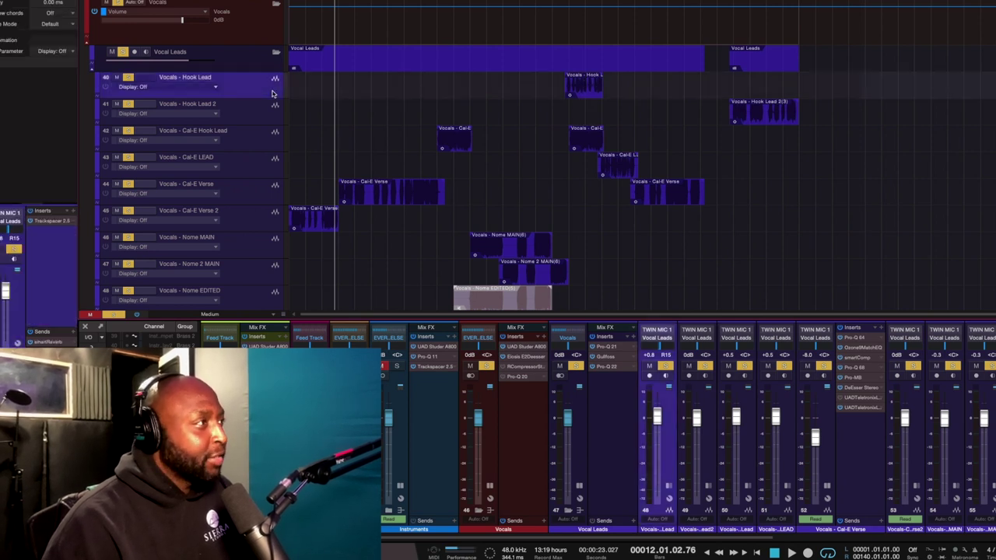
left_click(671, 412)
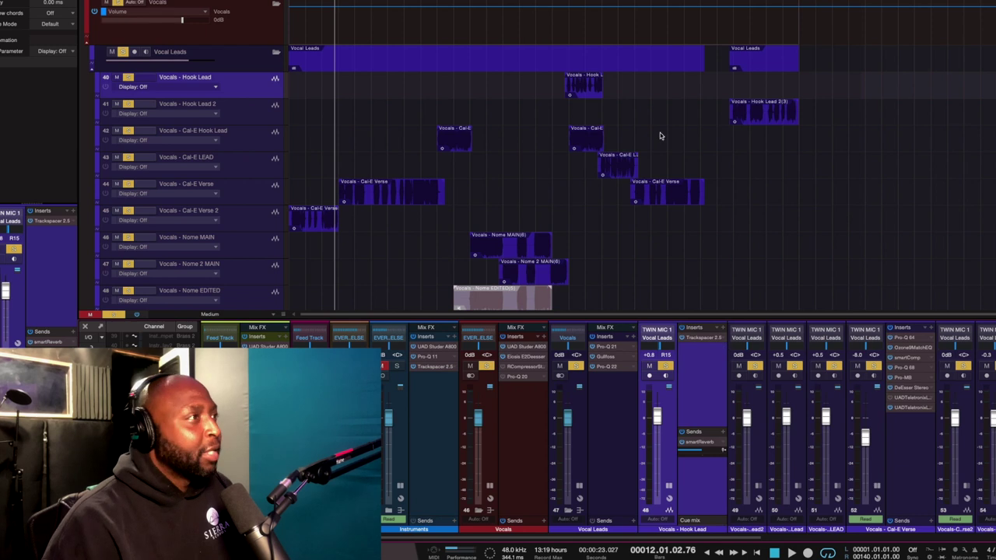
scroll(533, 152, "down", 5)
scroll(533, 152, "down", 5)
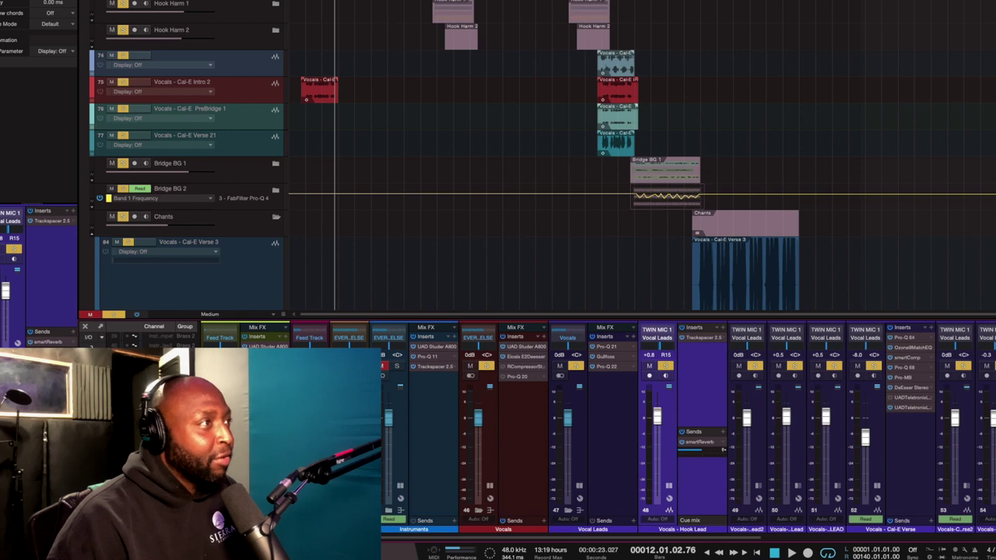
left_click(600, 175)
scroll(416, 55, "up", 15)
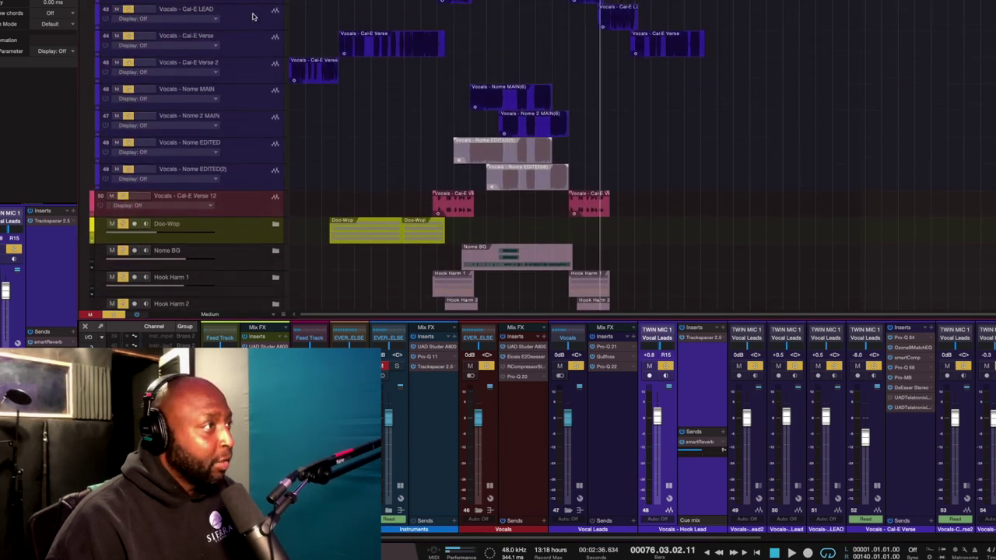
- Select Vocals - Cal-E LEAD and show its empty insert list, stopping playback
left_click(252, 16)
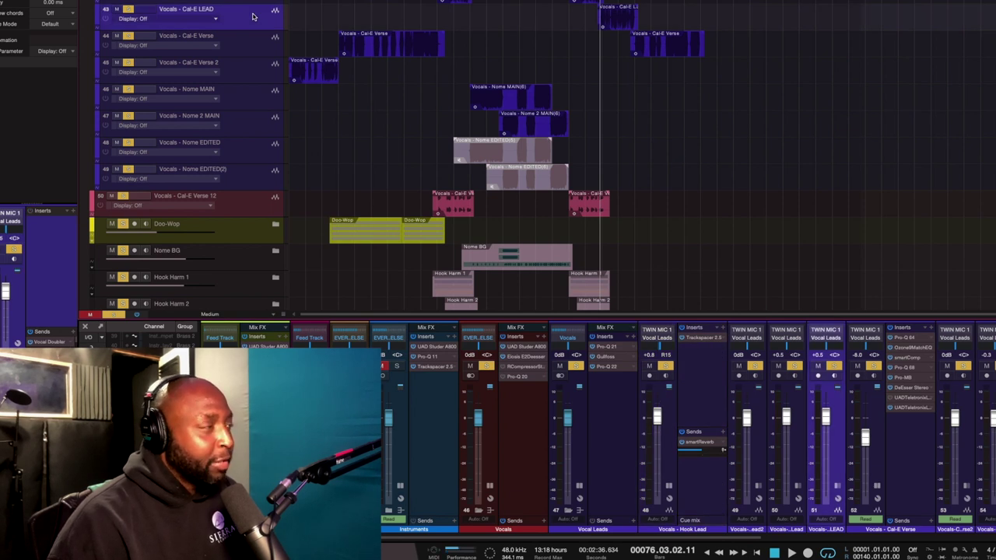
left_click(836, 440)
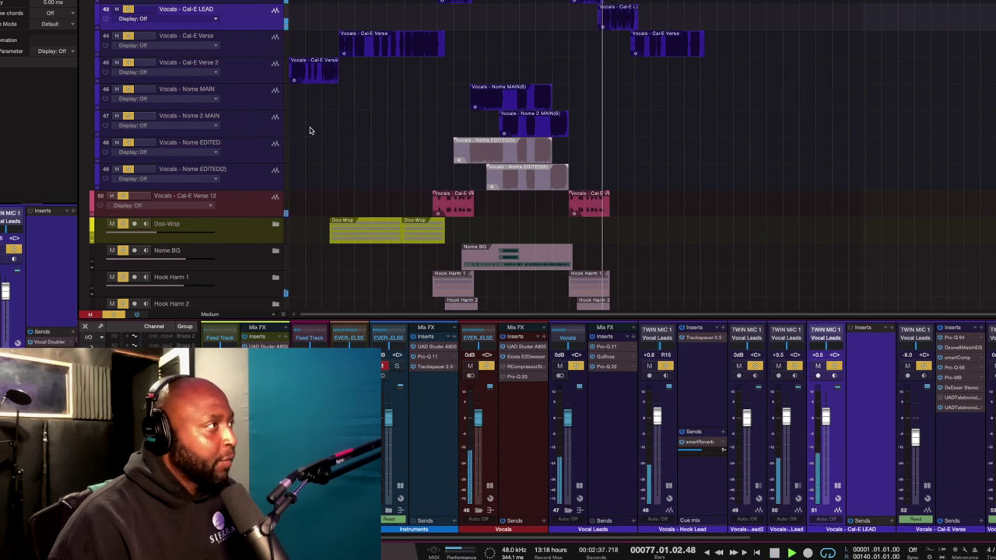
key("space")
- Select track 74 and play the background vocals from bar 76
scroll(334, 136, "down", 8)
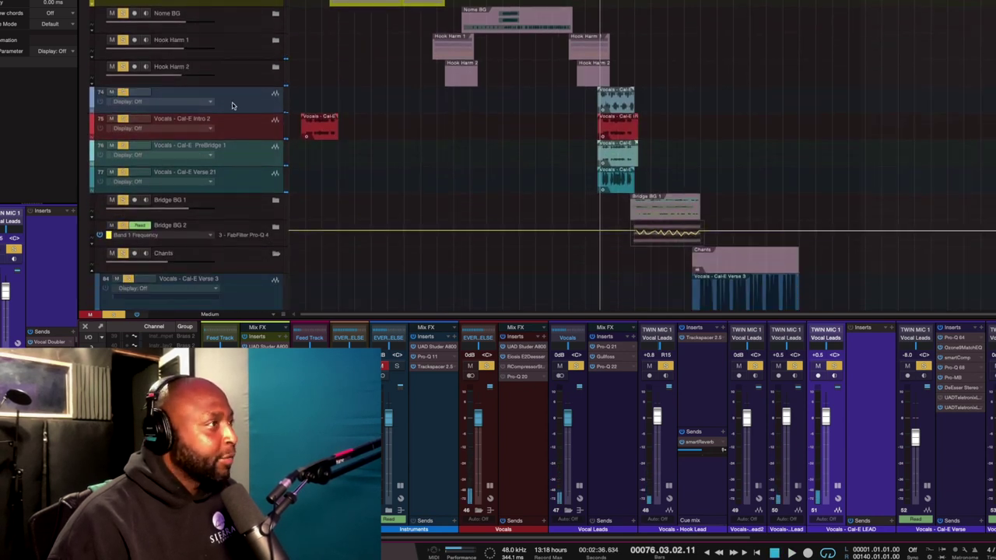
left_click(249, 93)
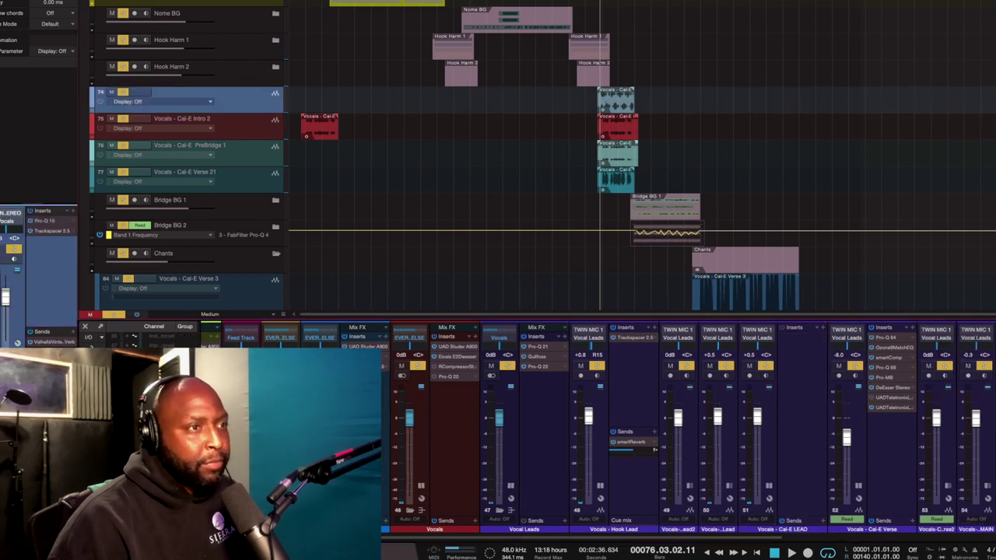
scroll(685, 428, "right", 1)
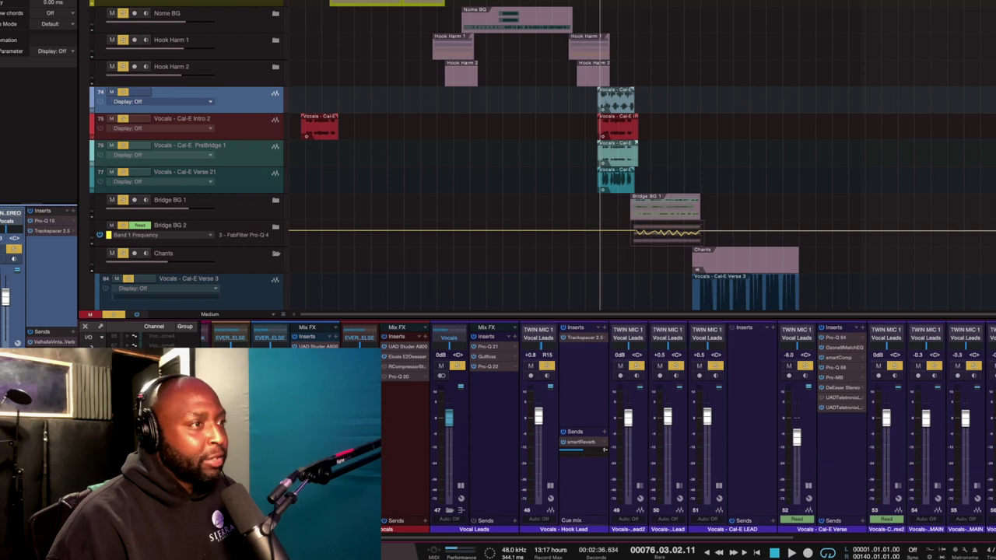
key("space")
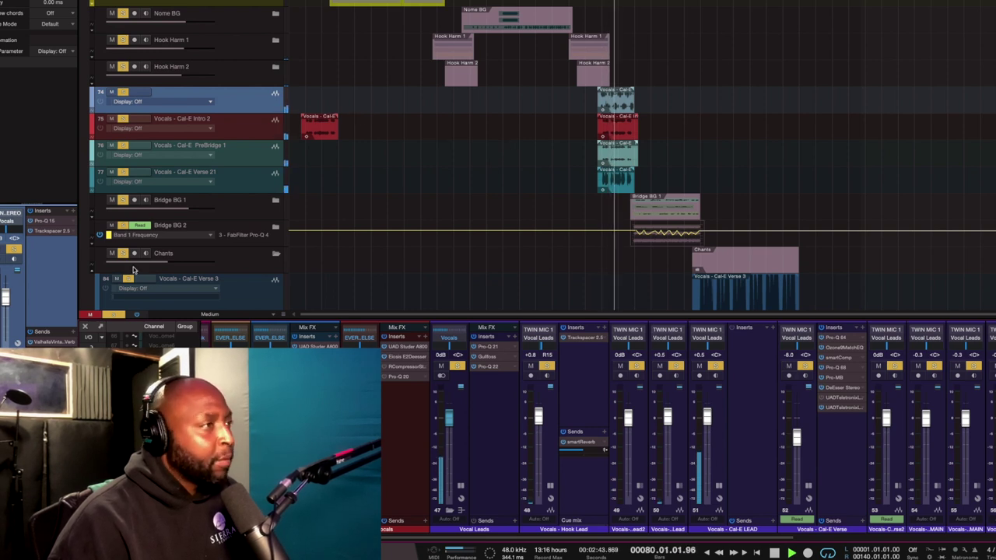
scroll(126, 300, "down", 1)
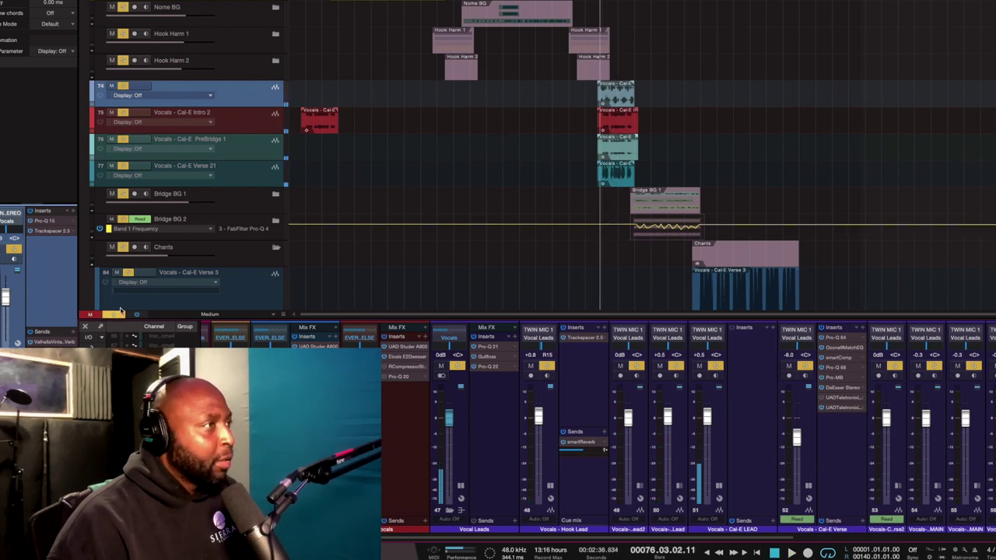
scroll(544, 55, "up", 10)
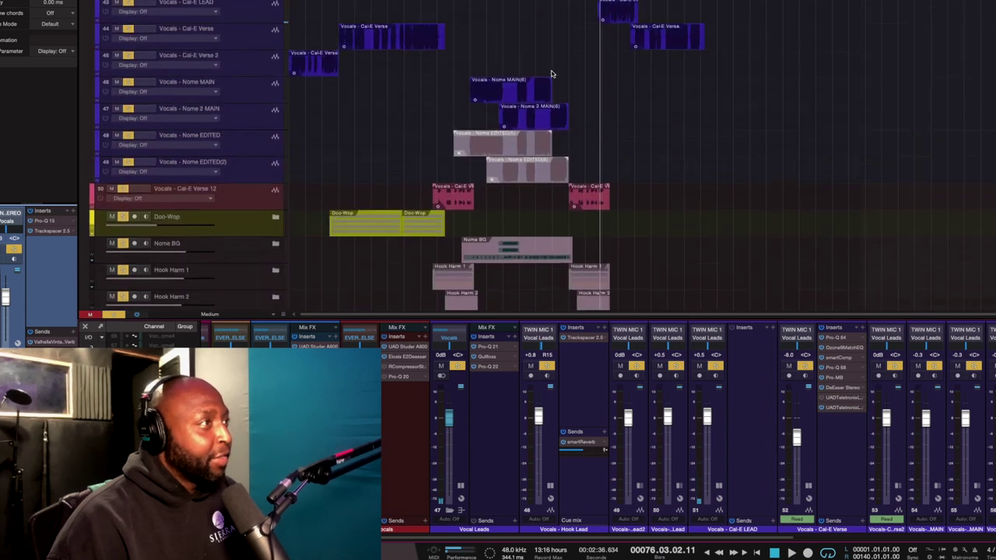
scroll(568, 71, "up", 8)
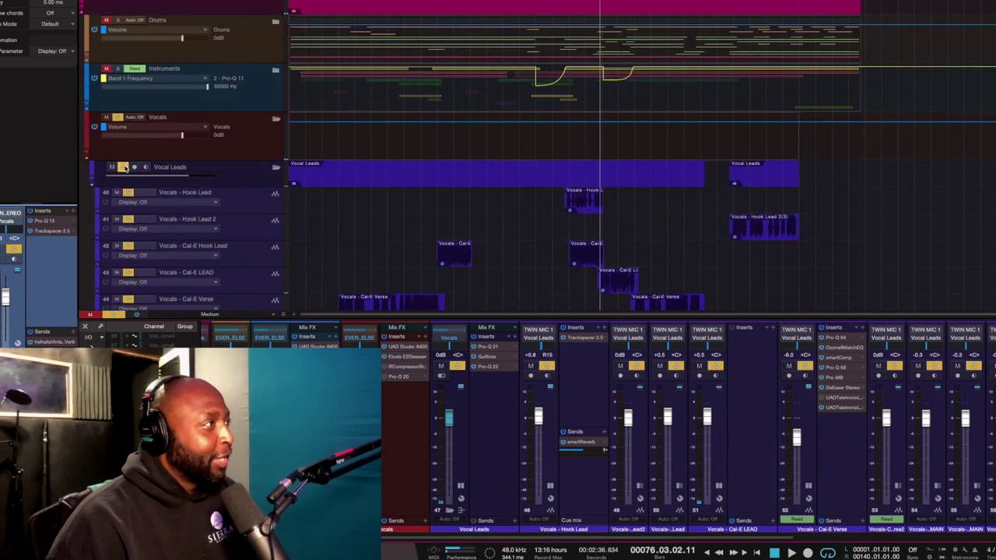
- Unsolo the Vocal Leads folder, clear all remaining solos, and play the full mix from bar 76
left_click(123, 167)
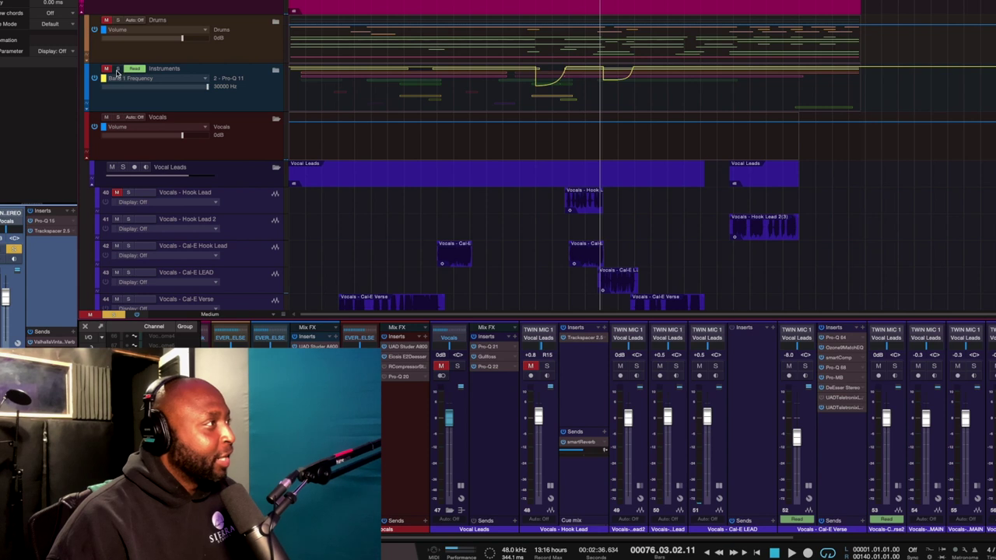
left_click(112, 314)
key("space")
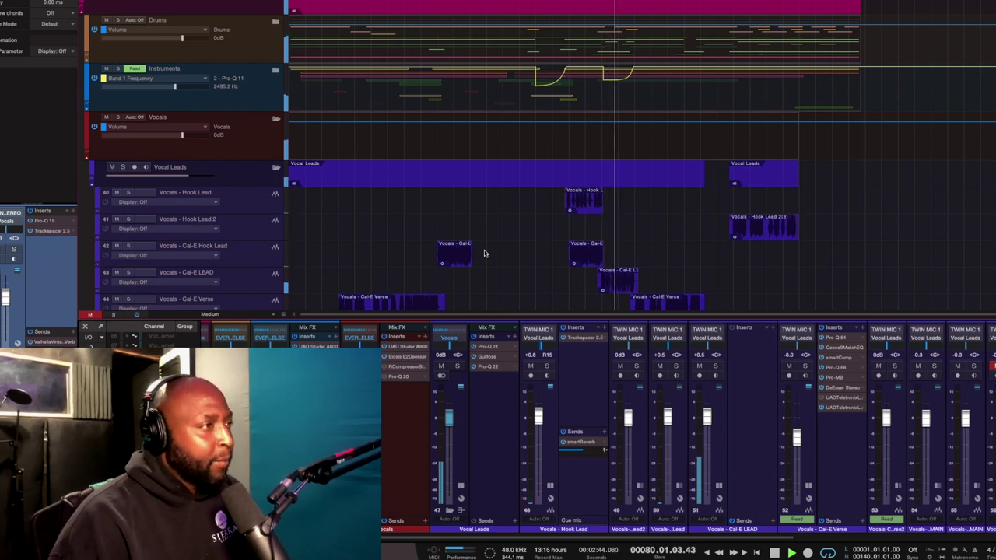
scroll(652, 250, "down", 4)
scroll(652, 250, "down", 2)
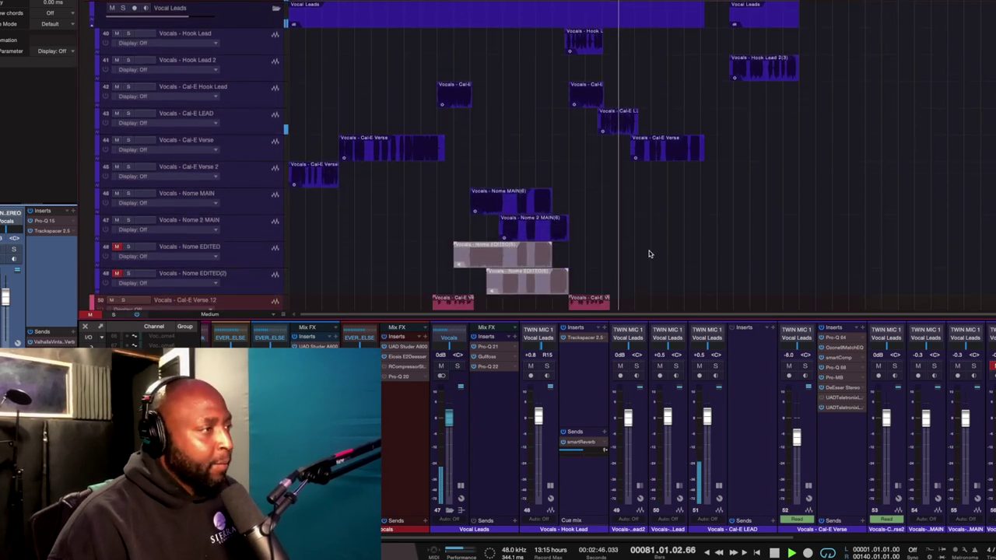